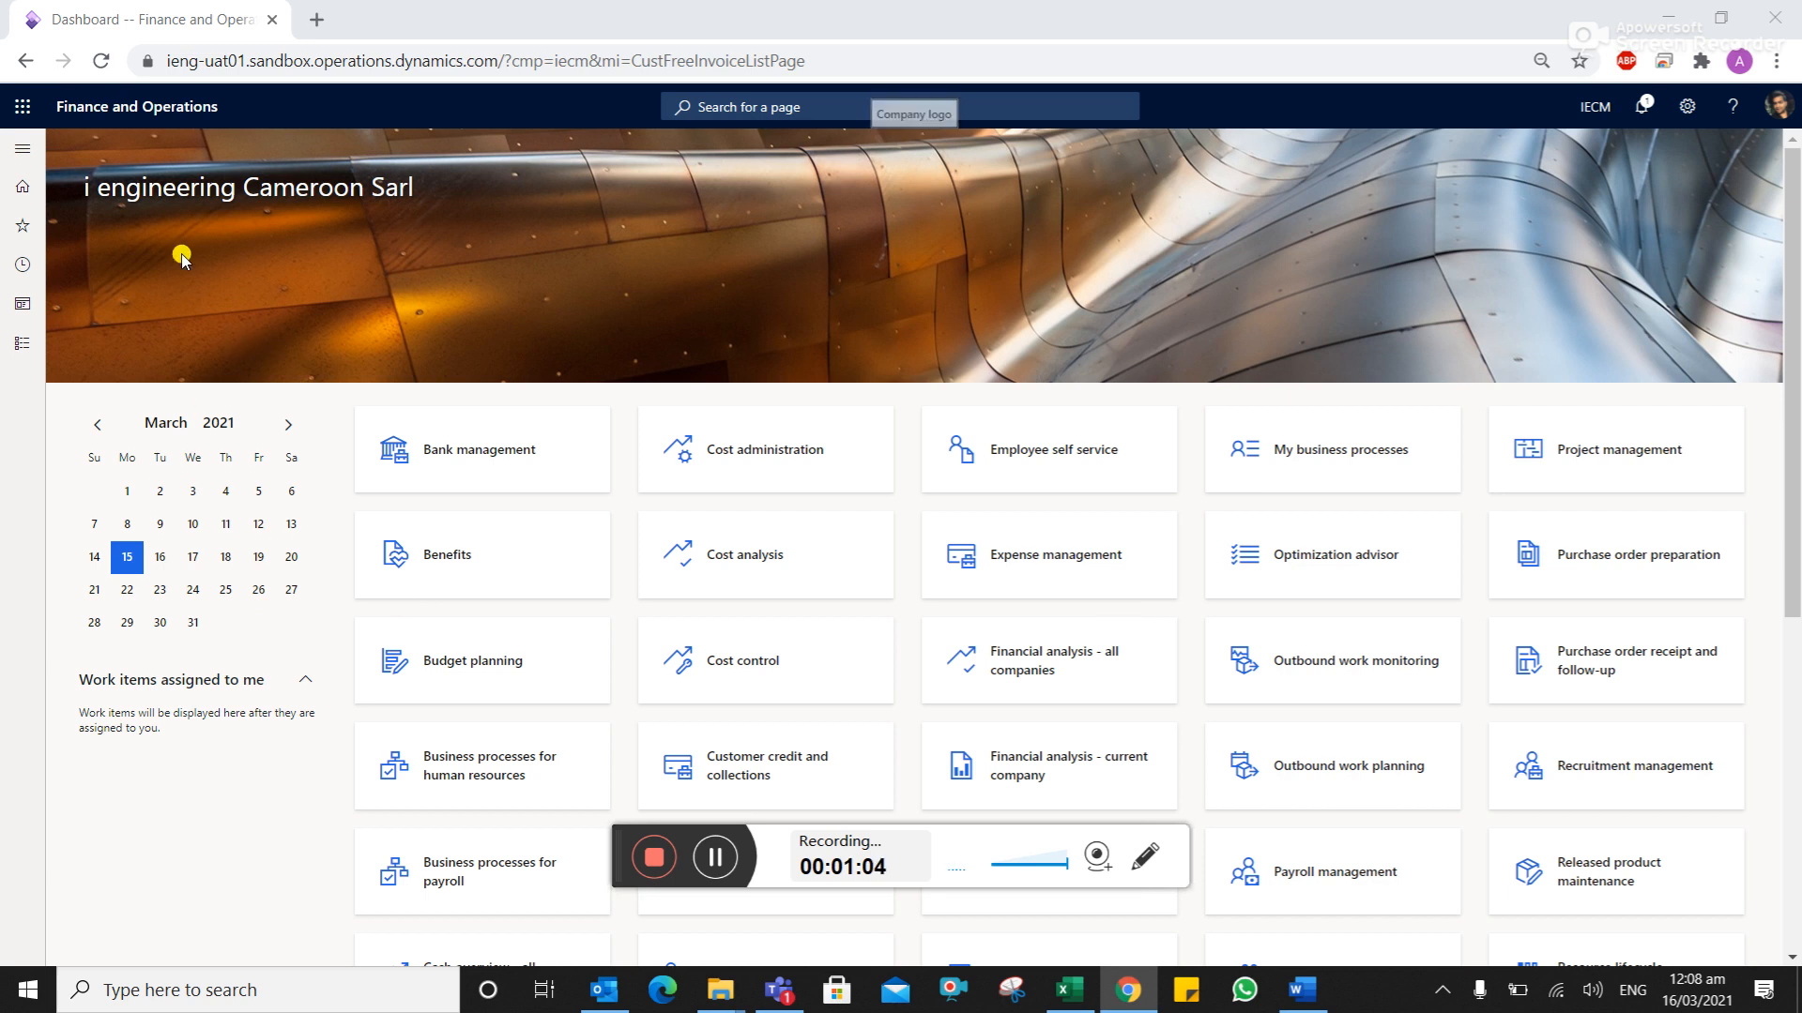
Open the transactions of the last customer in the Accounts receivable customer list
click(15, 148)
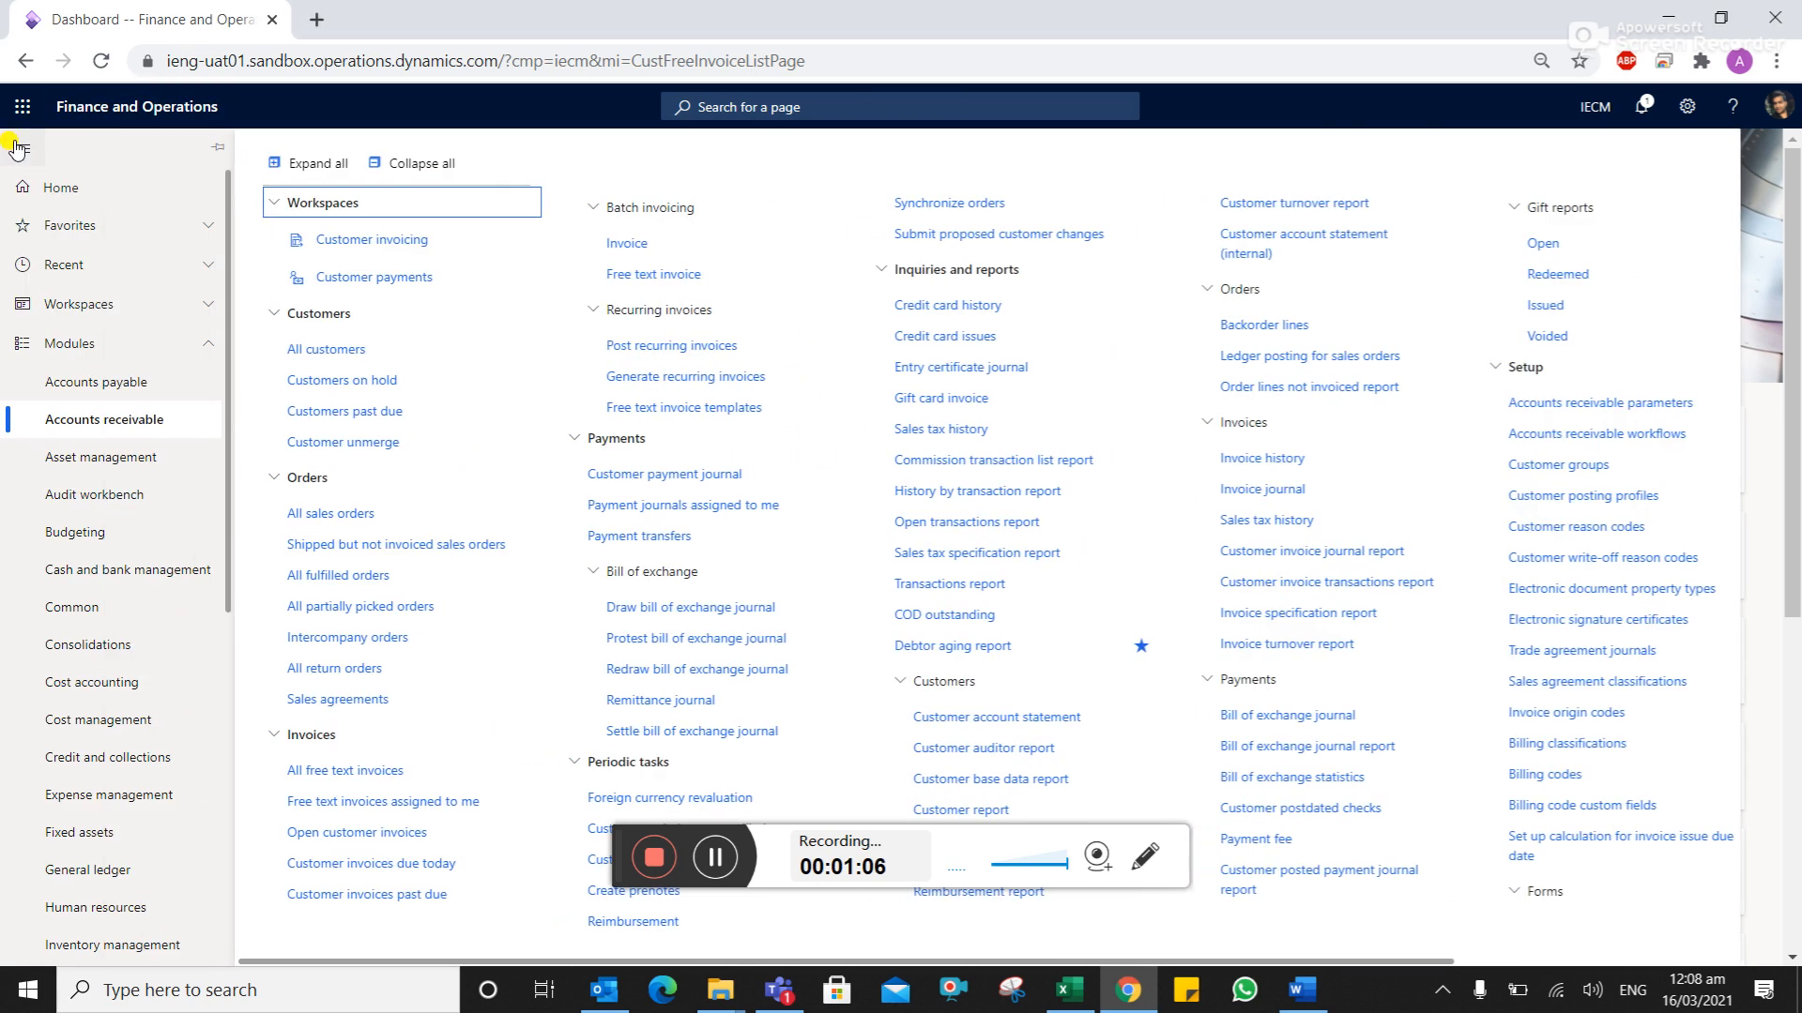
click(376, 345)
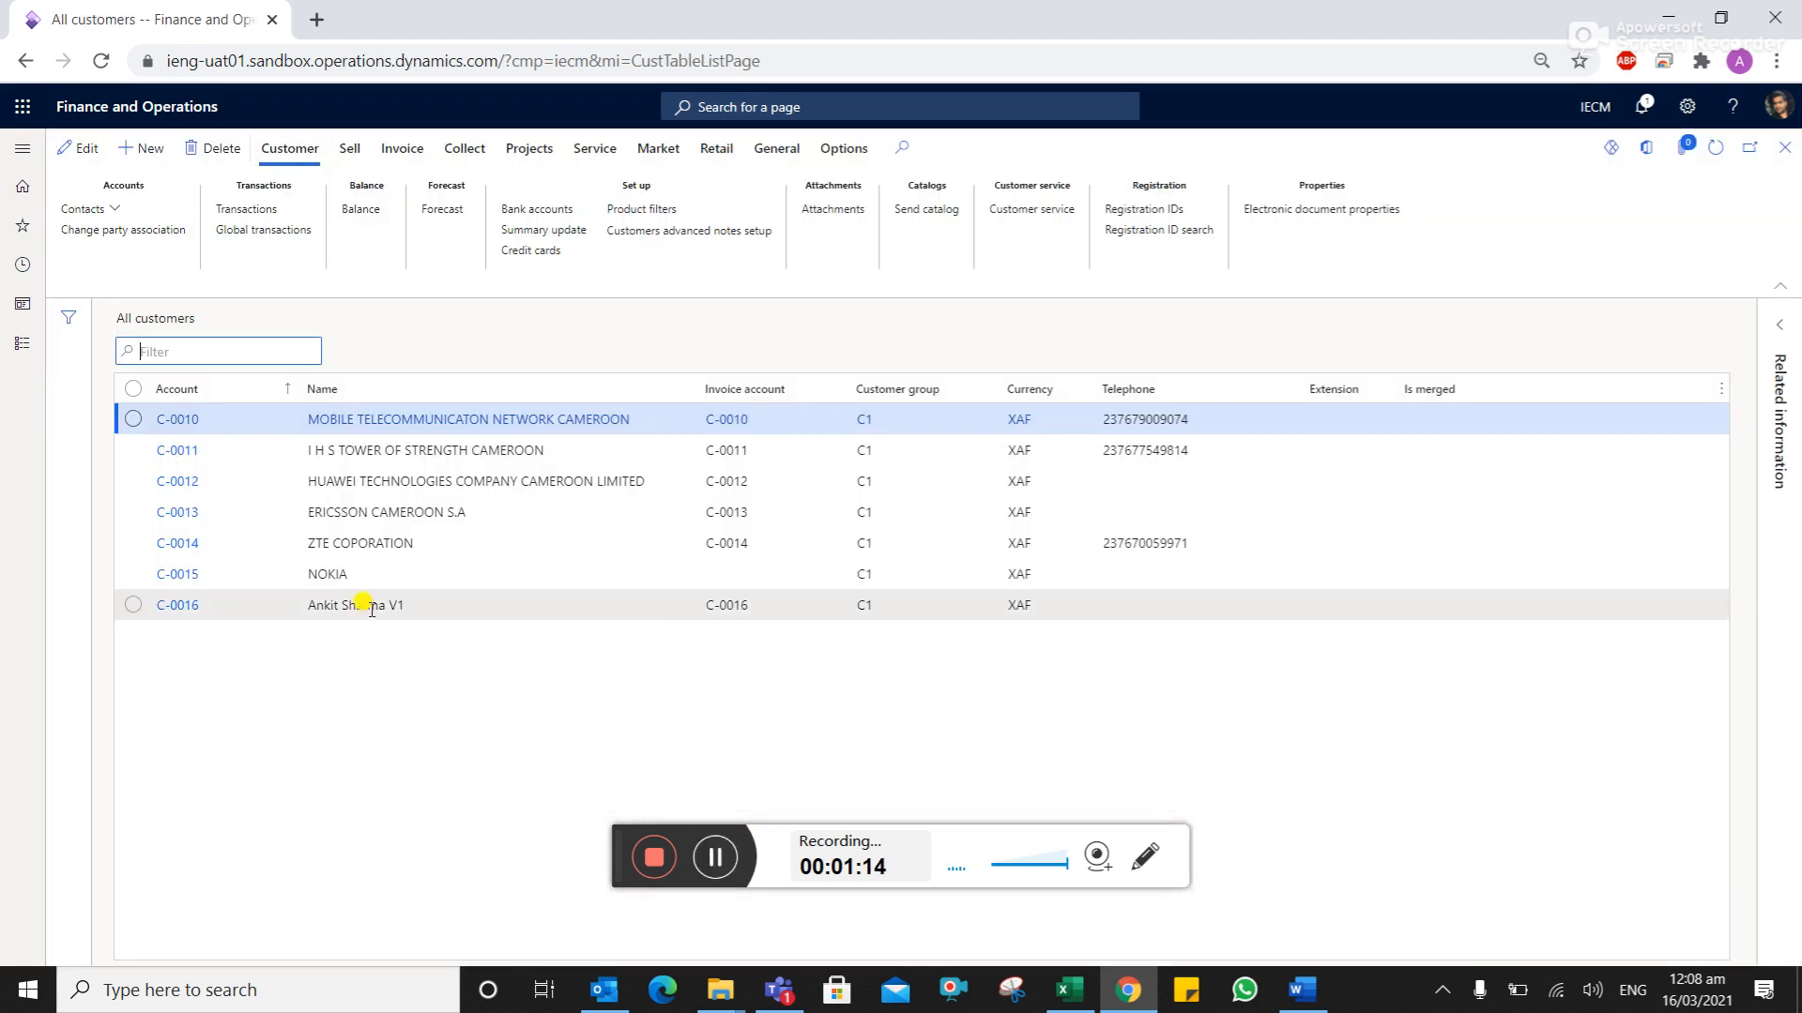
click(370, 608)
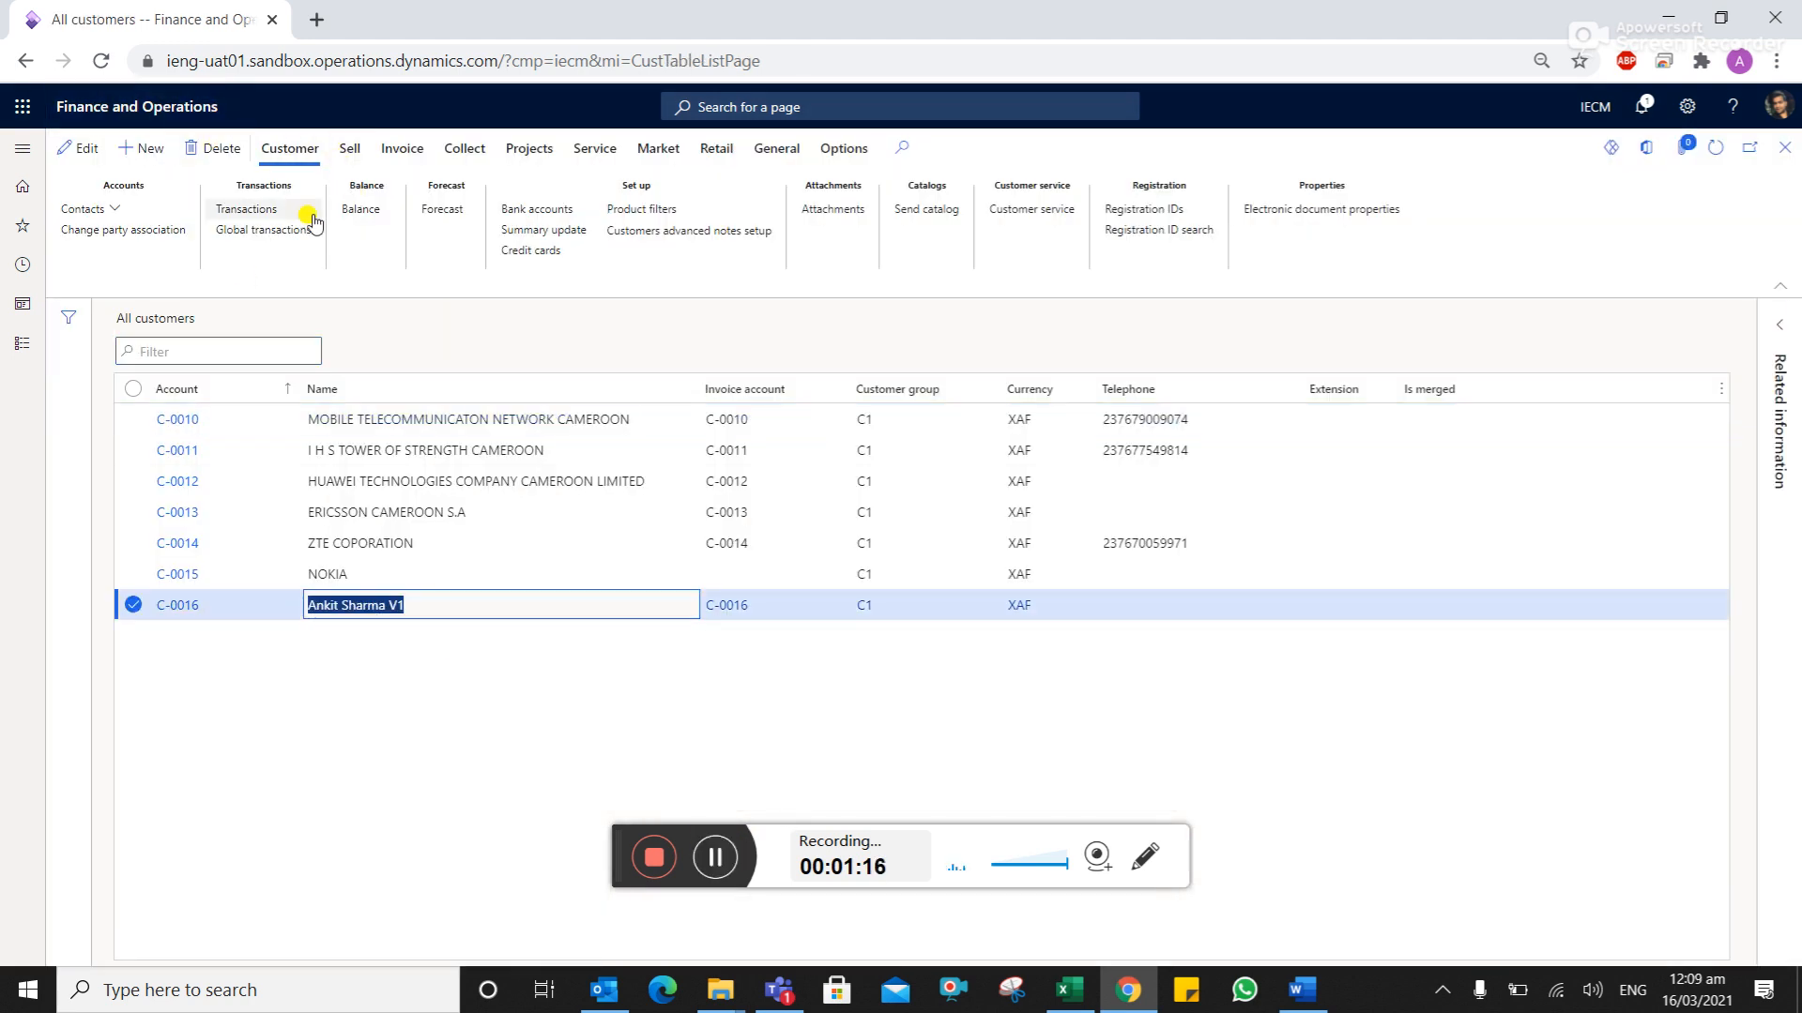
click(270, 216)
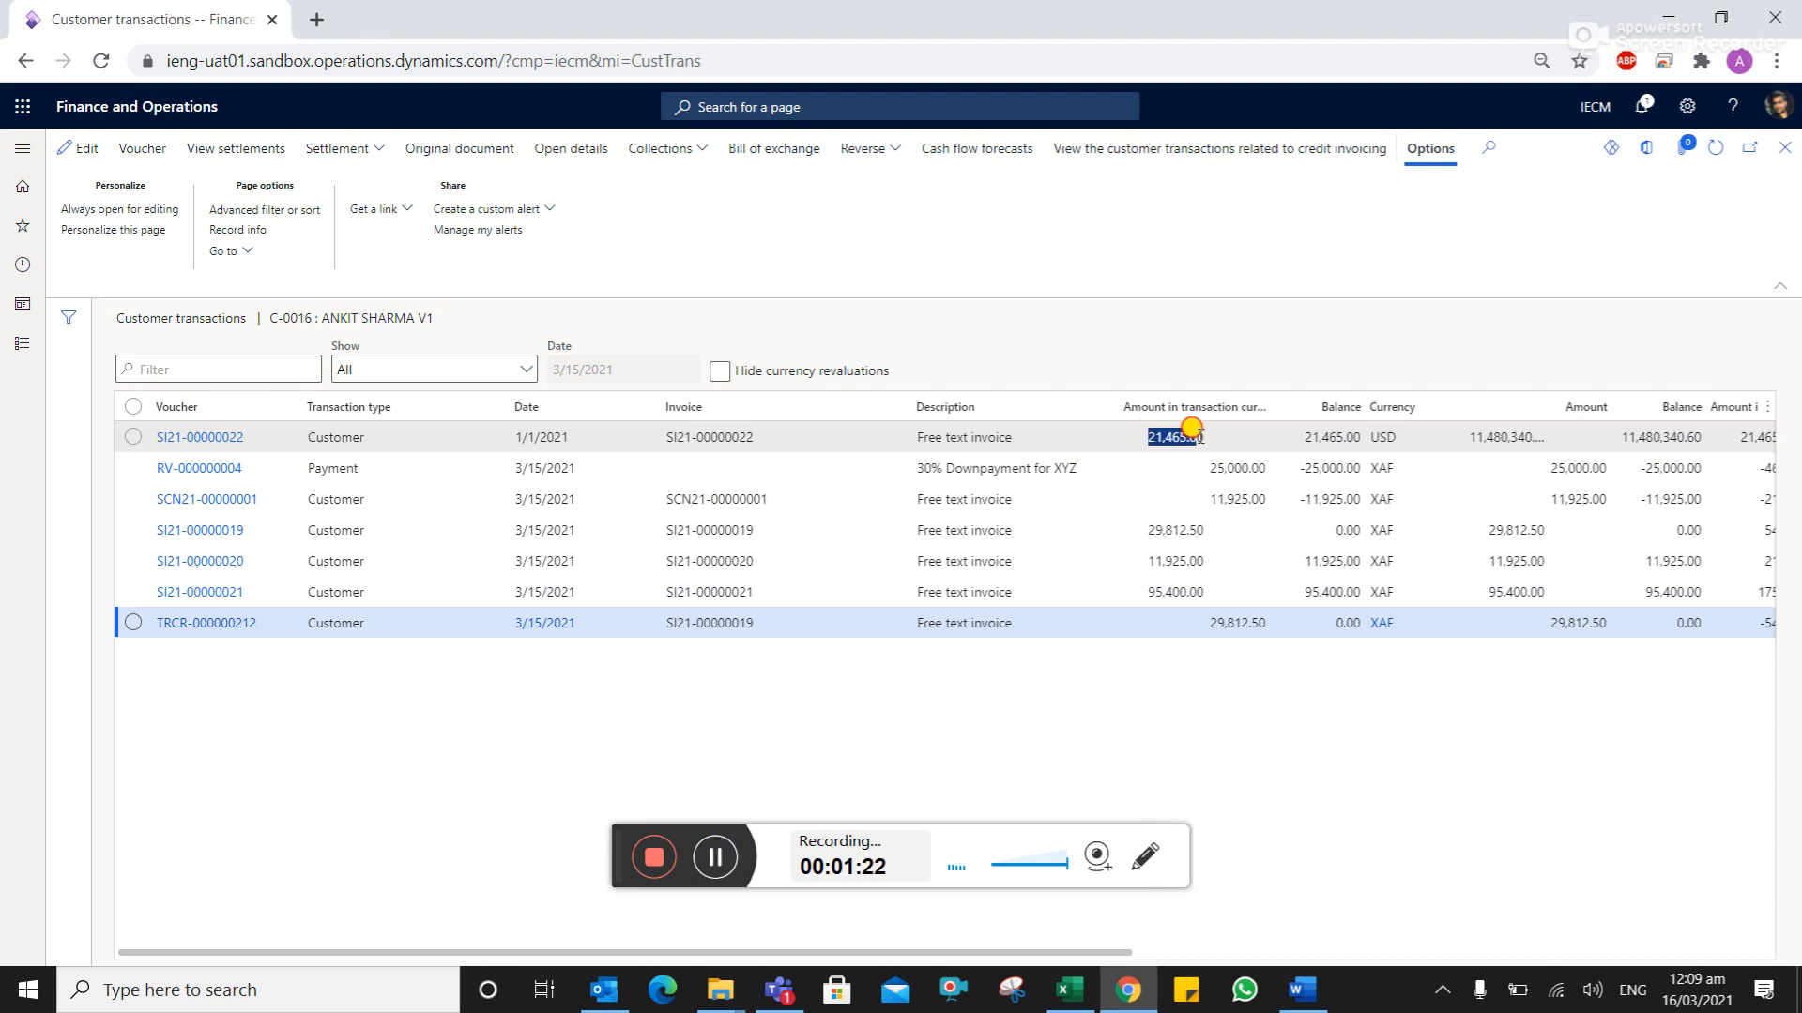
Examine the USD free text invoice's amount in transaction currency, its accounting currency amount and its date
click(1204, 437)
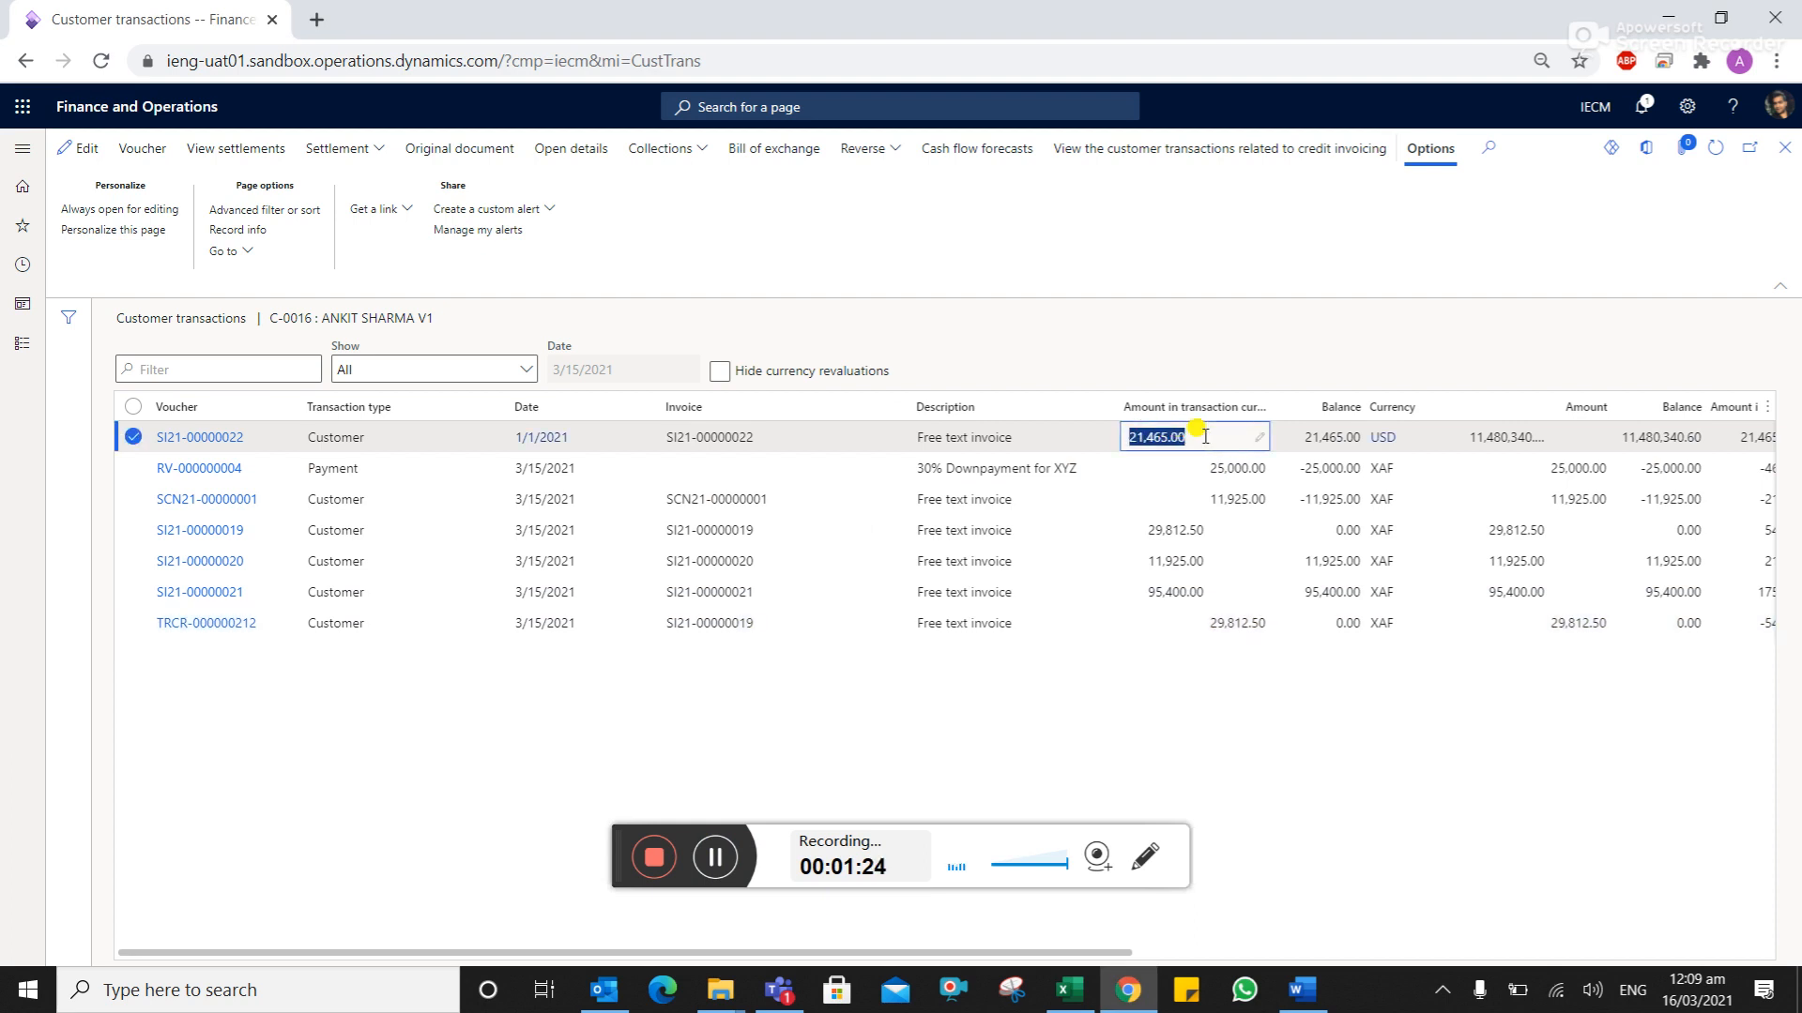
click(1471, 438)
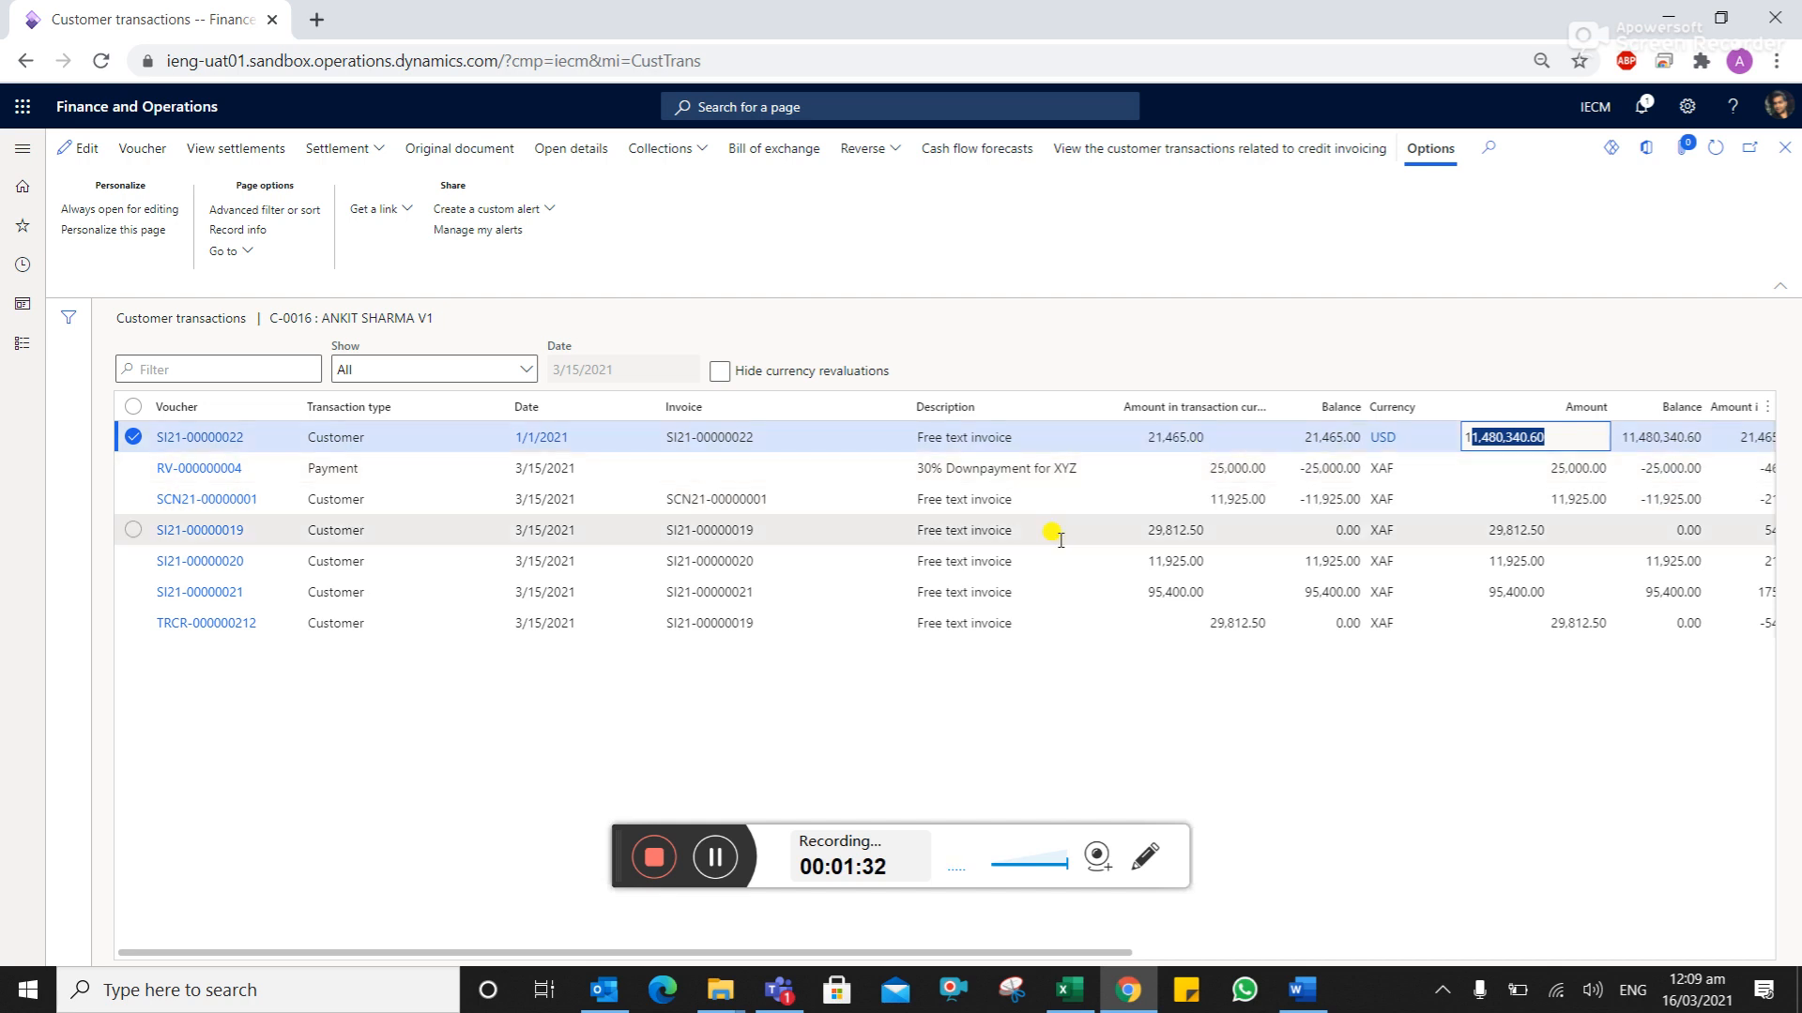
click(602, 443)
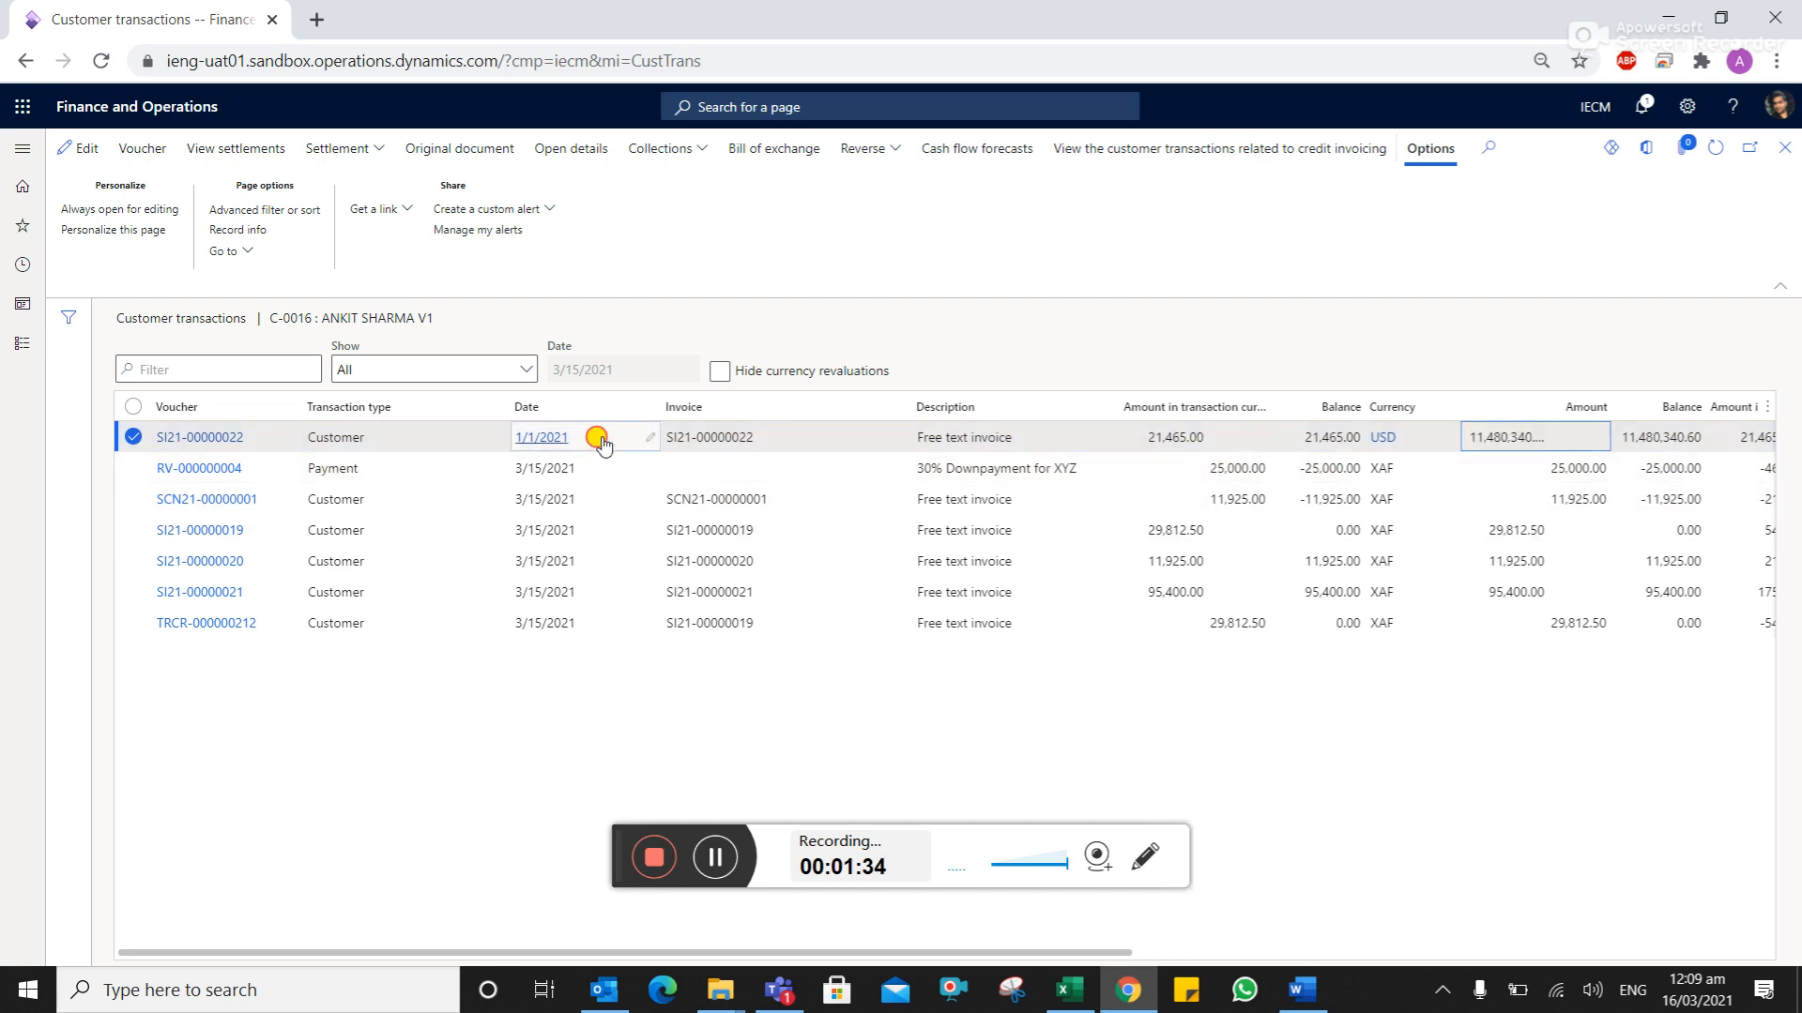
click(439, 700)
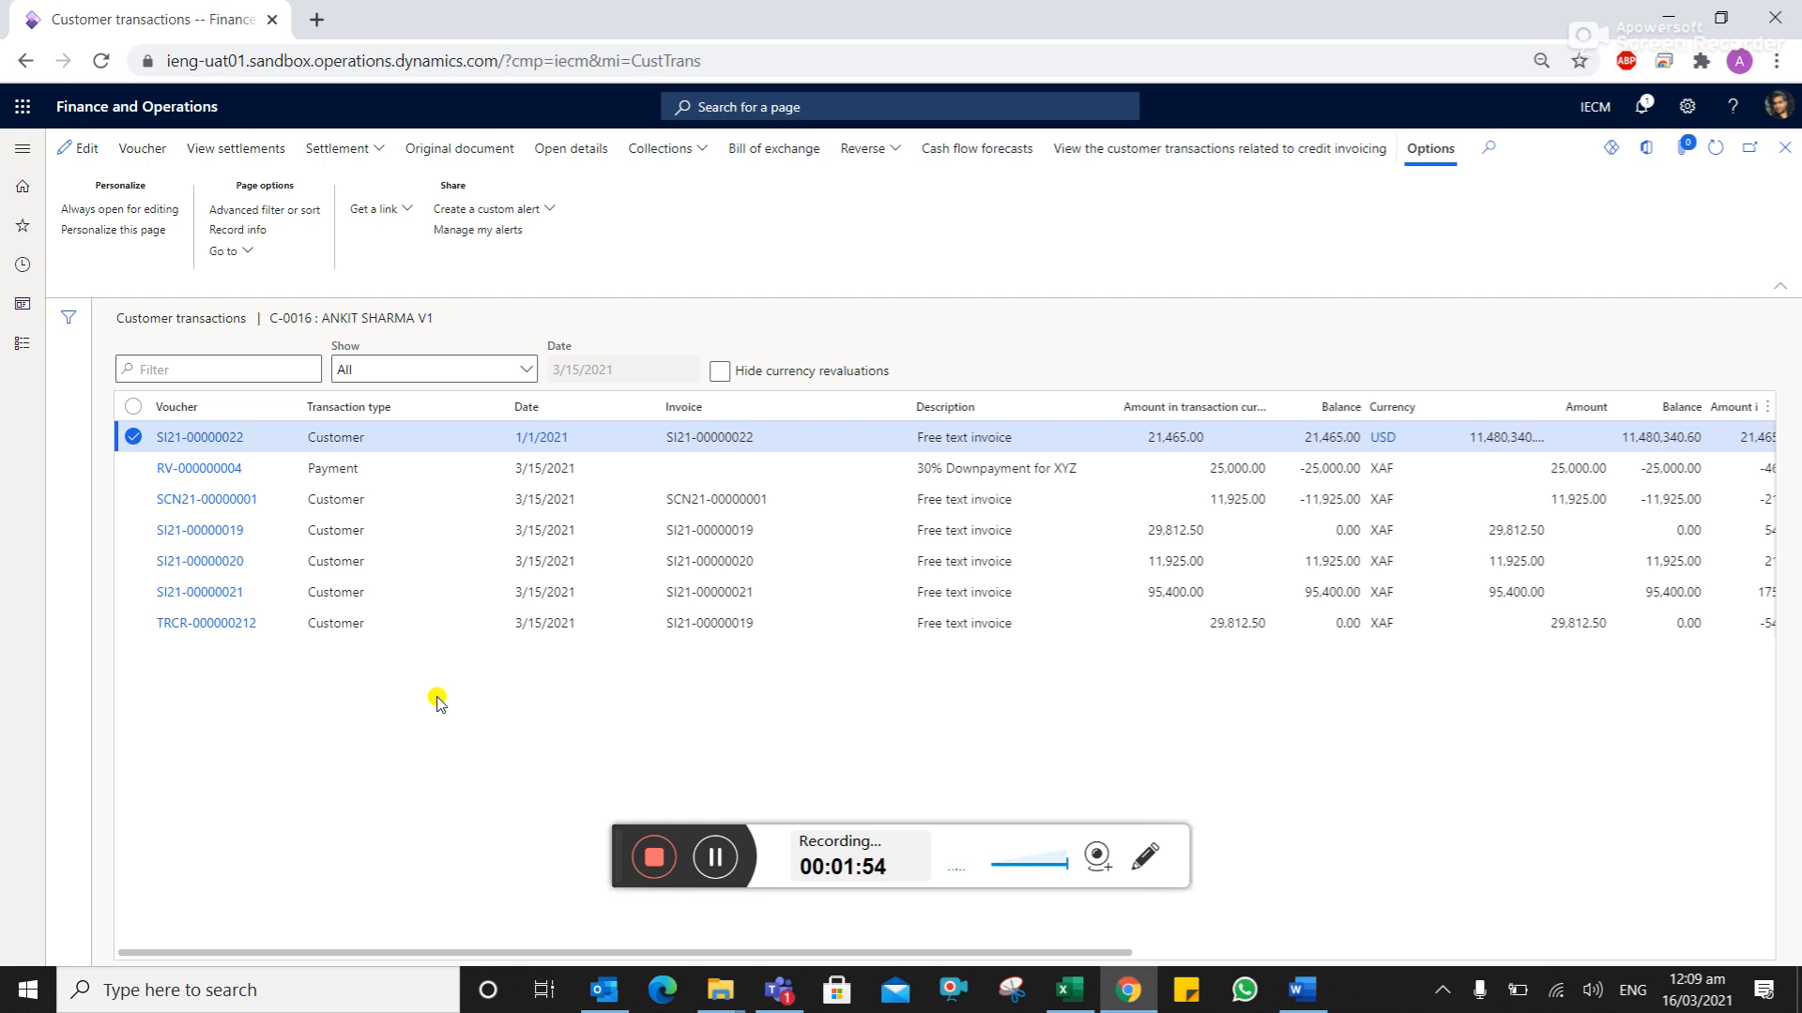
Open the Accounts receivable foreign currency revaluation page and start a new revaluation
click(24, 149)
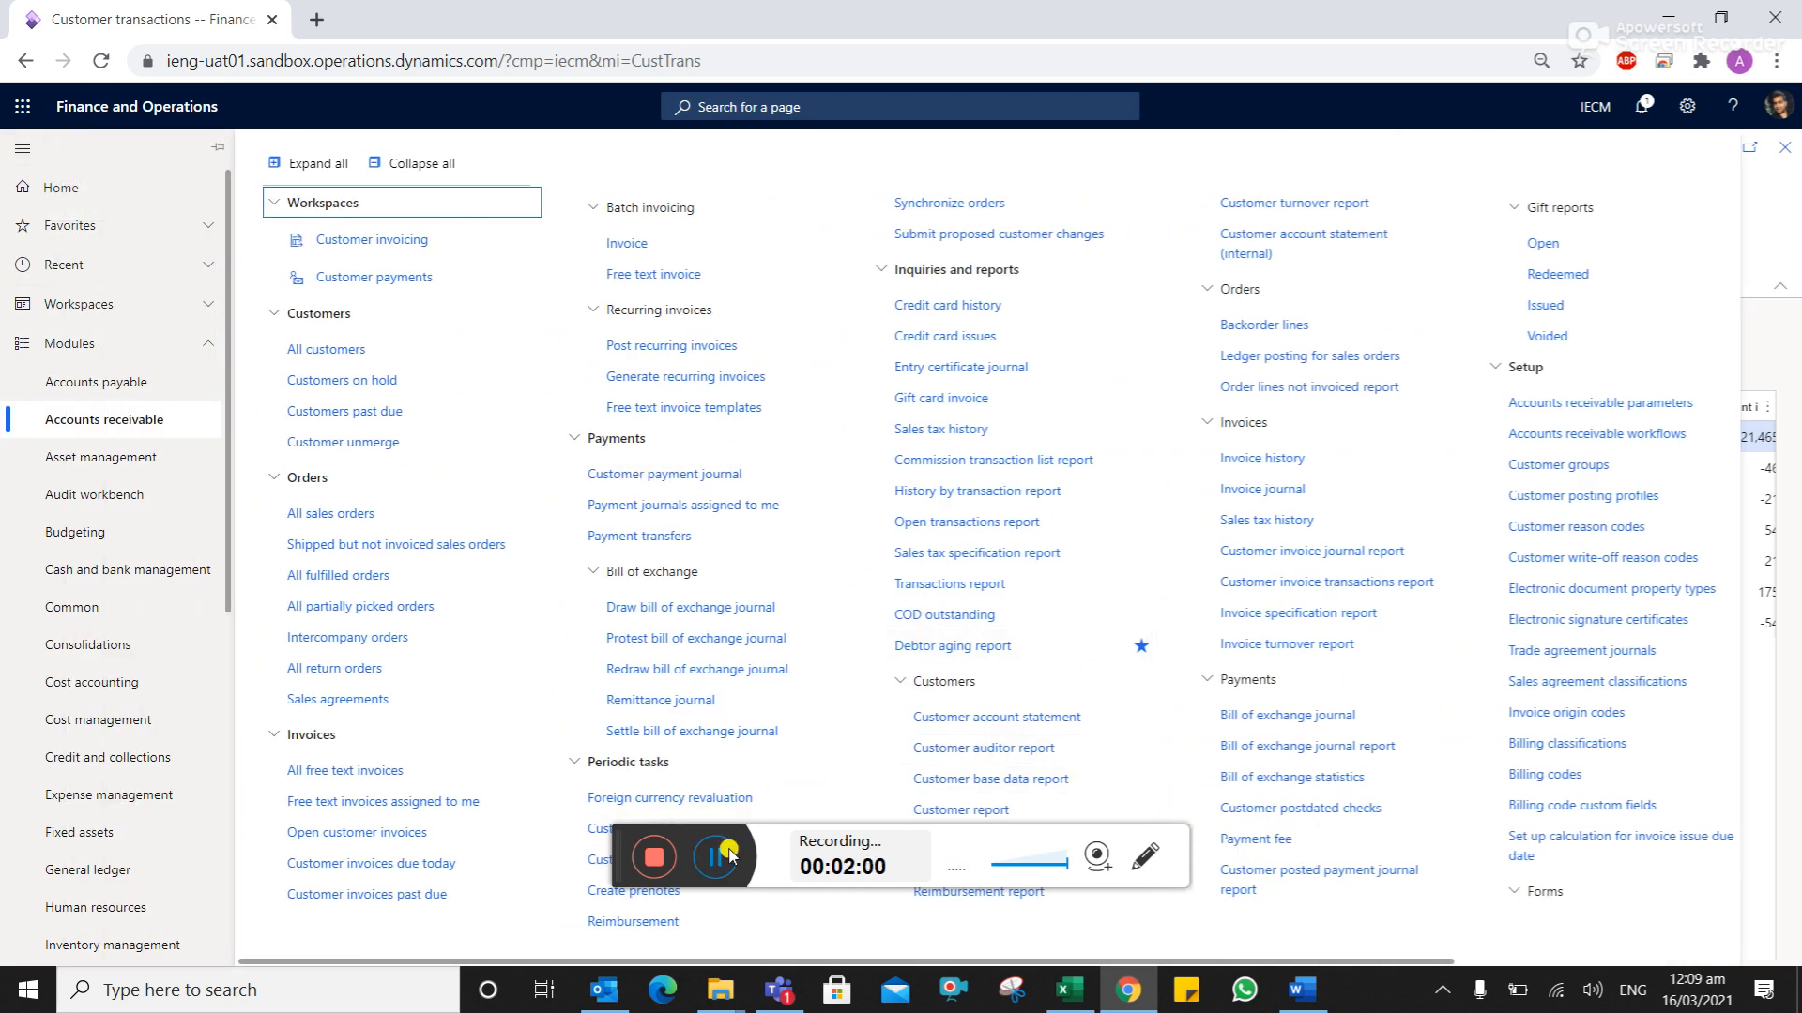
click(730, 854)
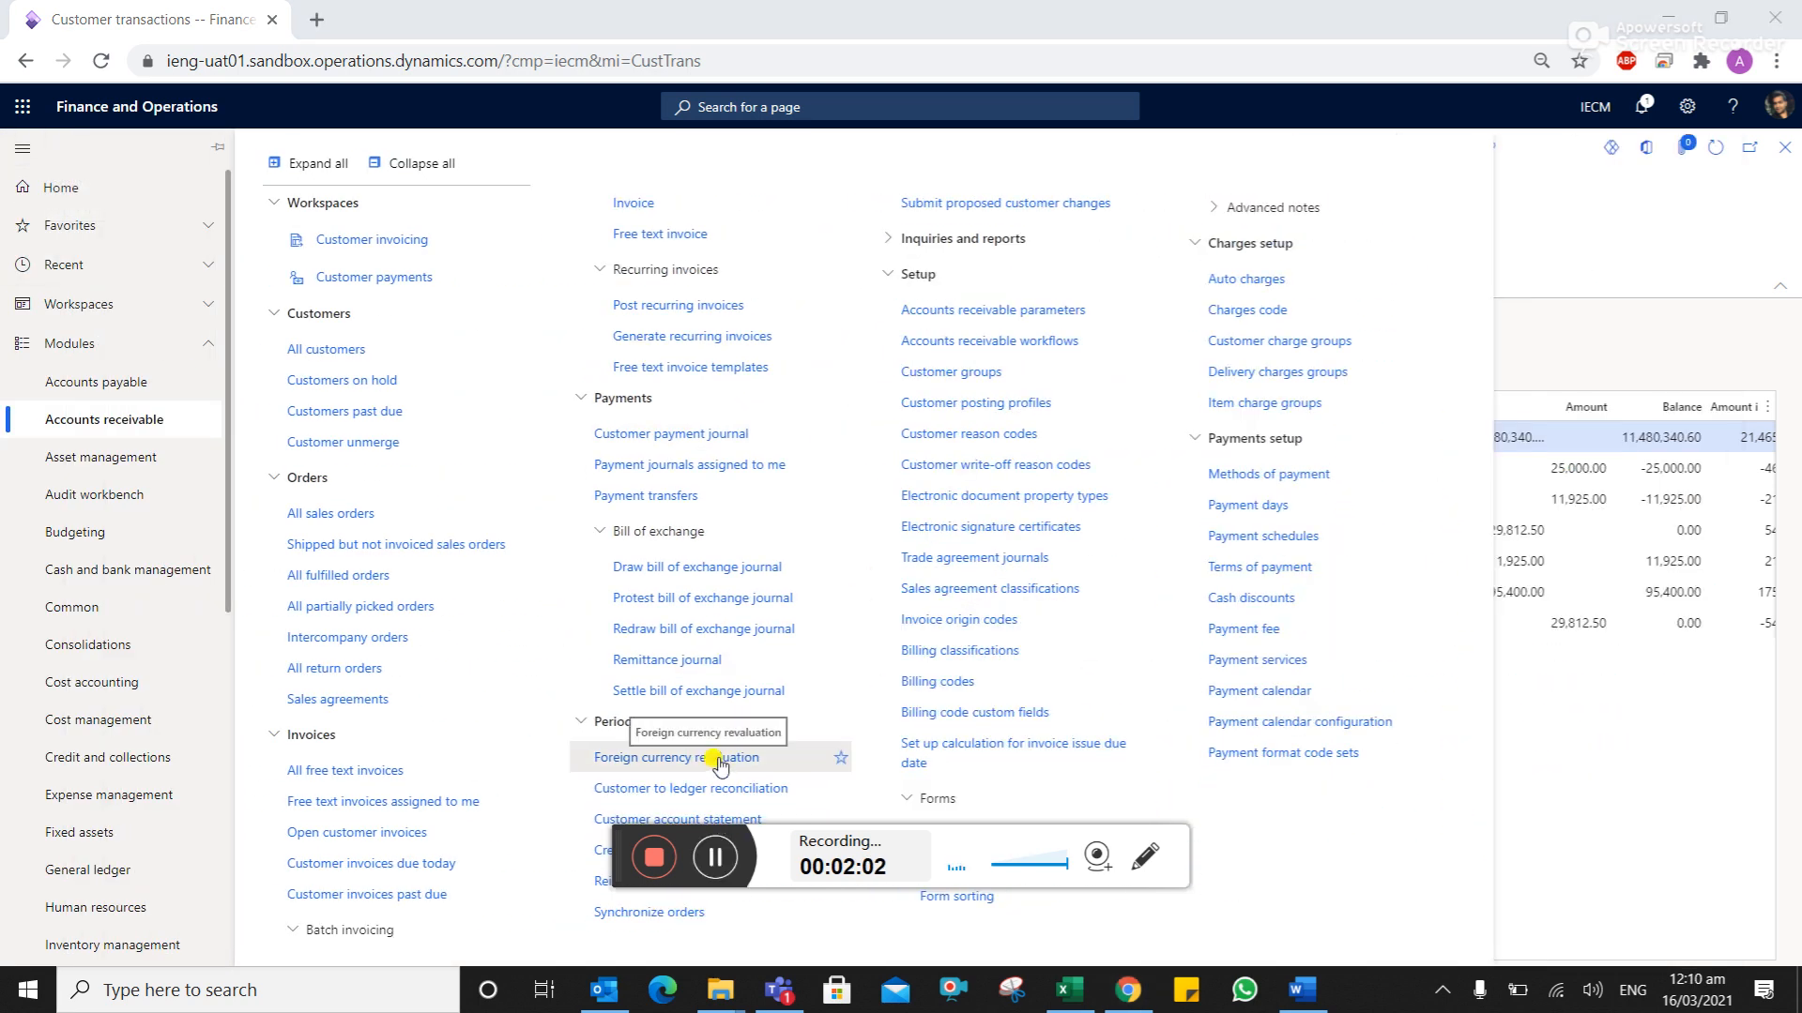
click(720, 760)
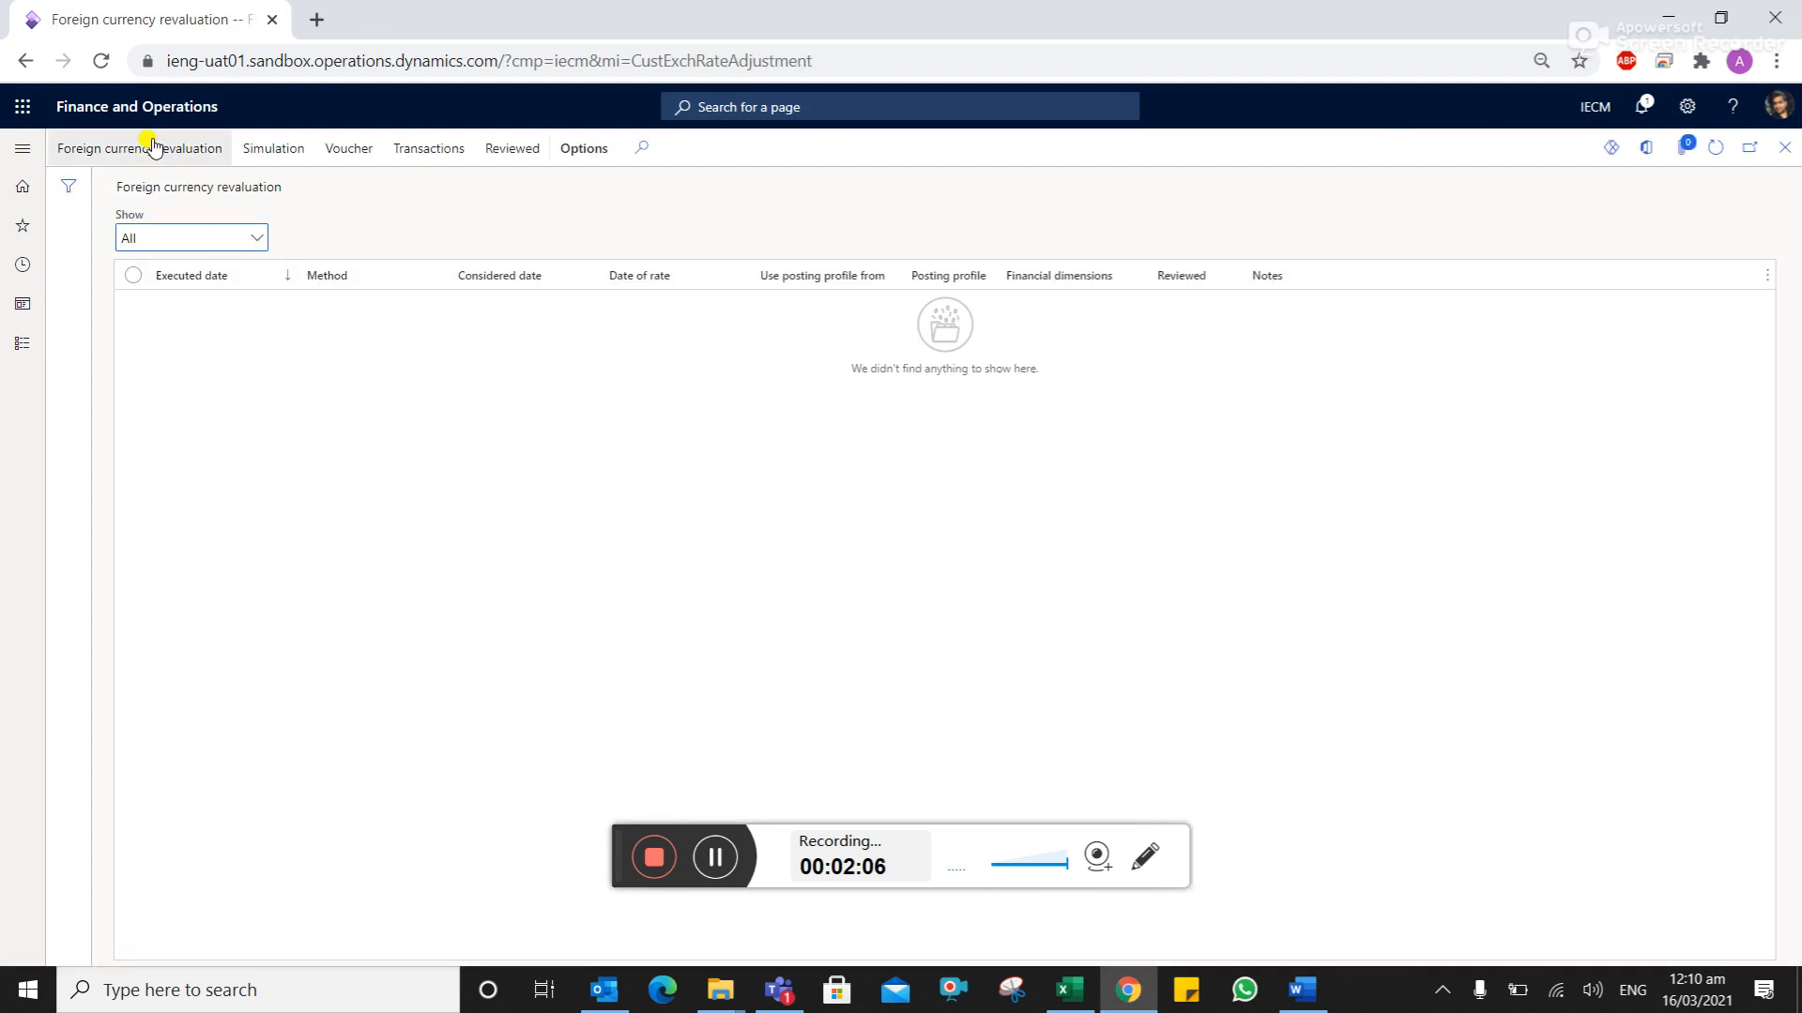
click(153, 148)
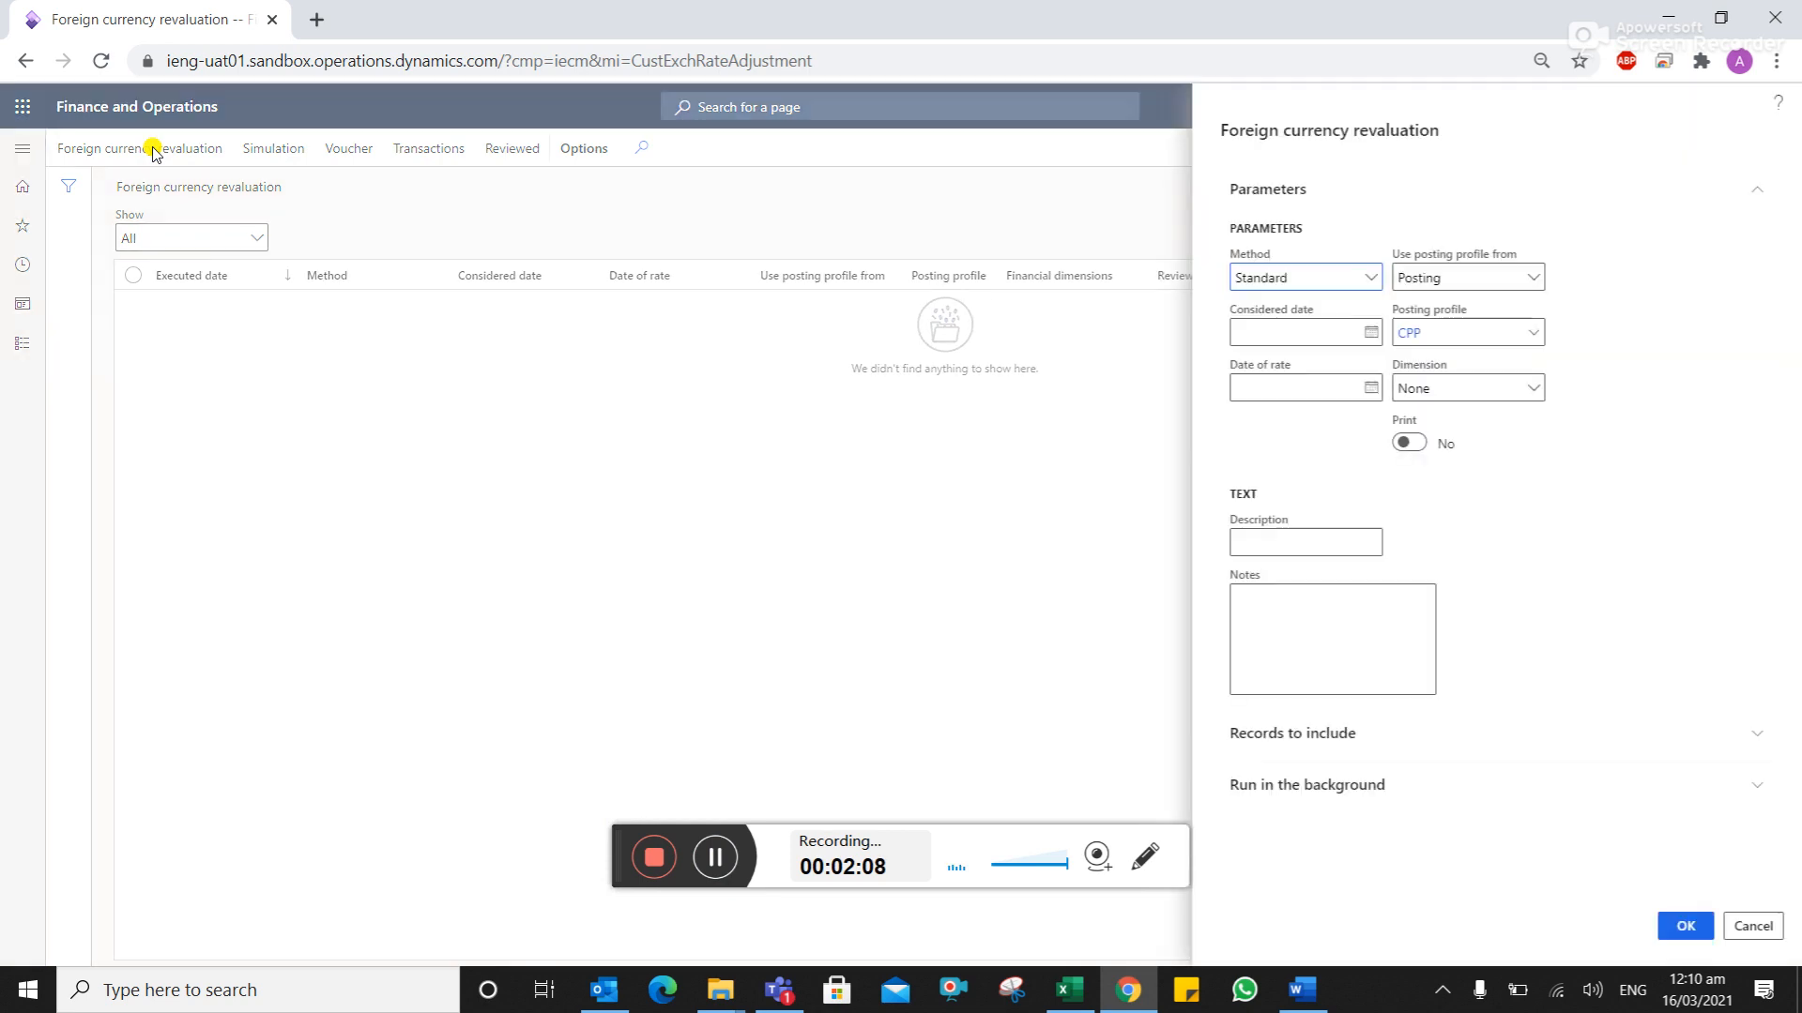
Set the revaluation method to Invoice date
click(1370, 283)
click(1370, 284)
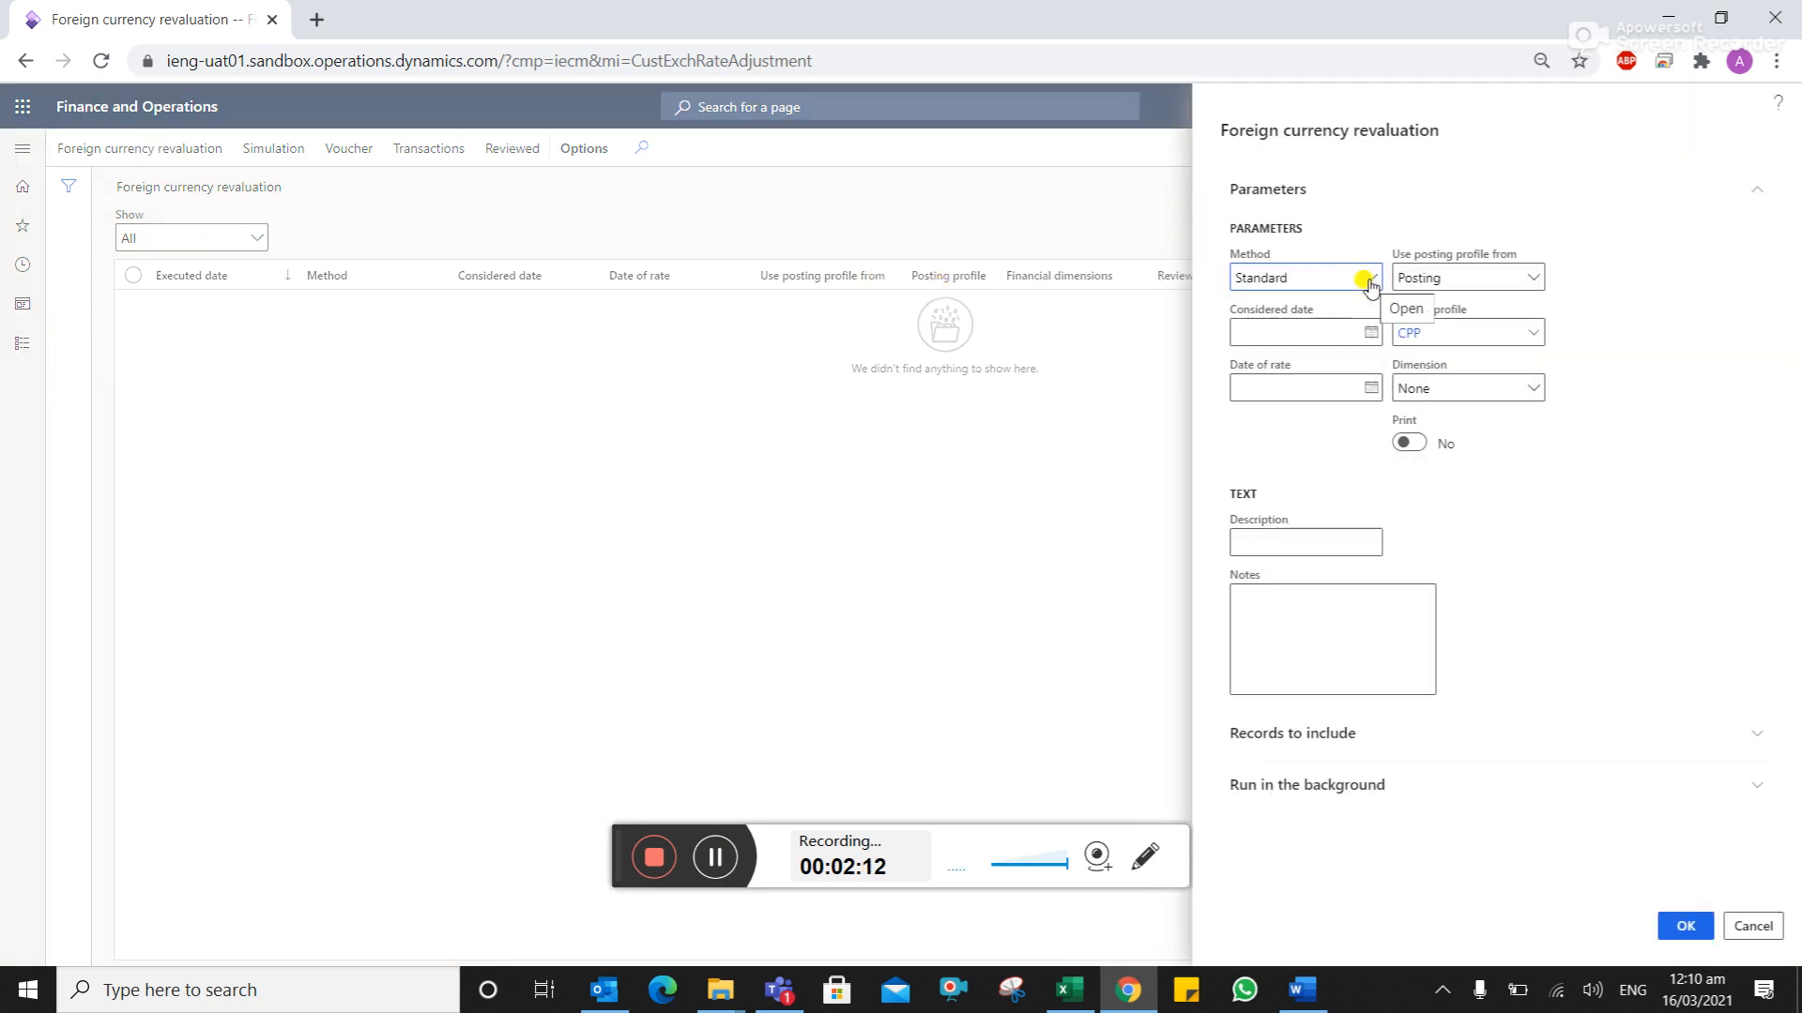
click(1369, 282)
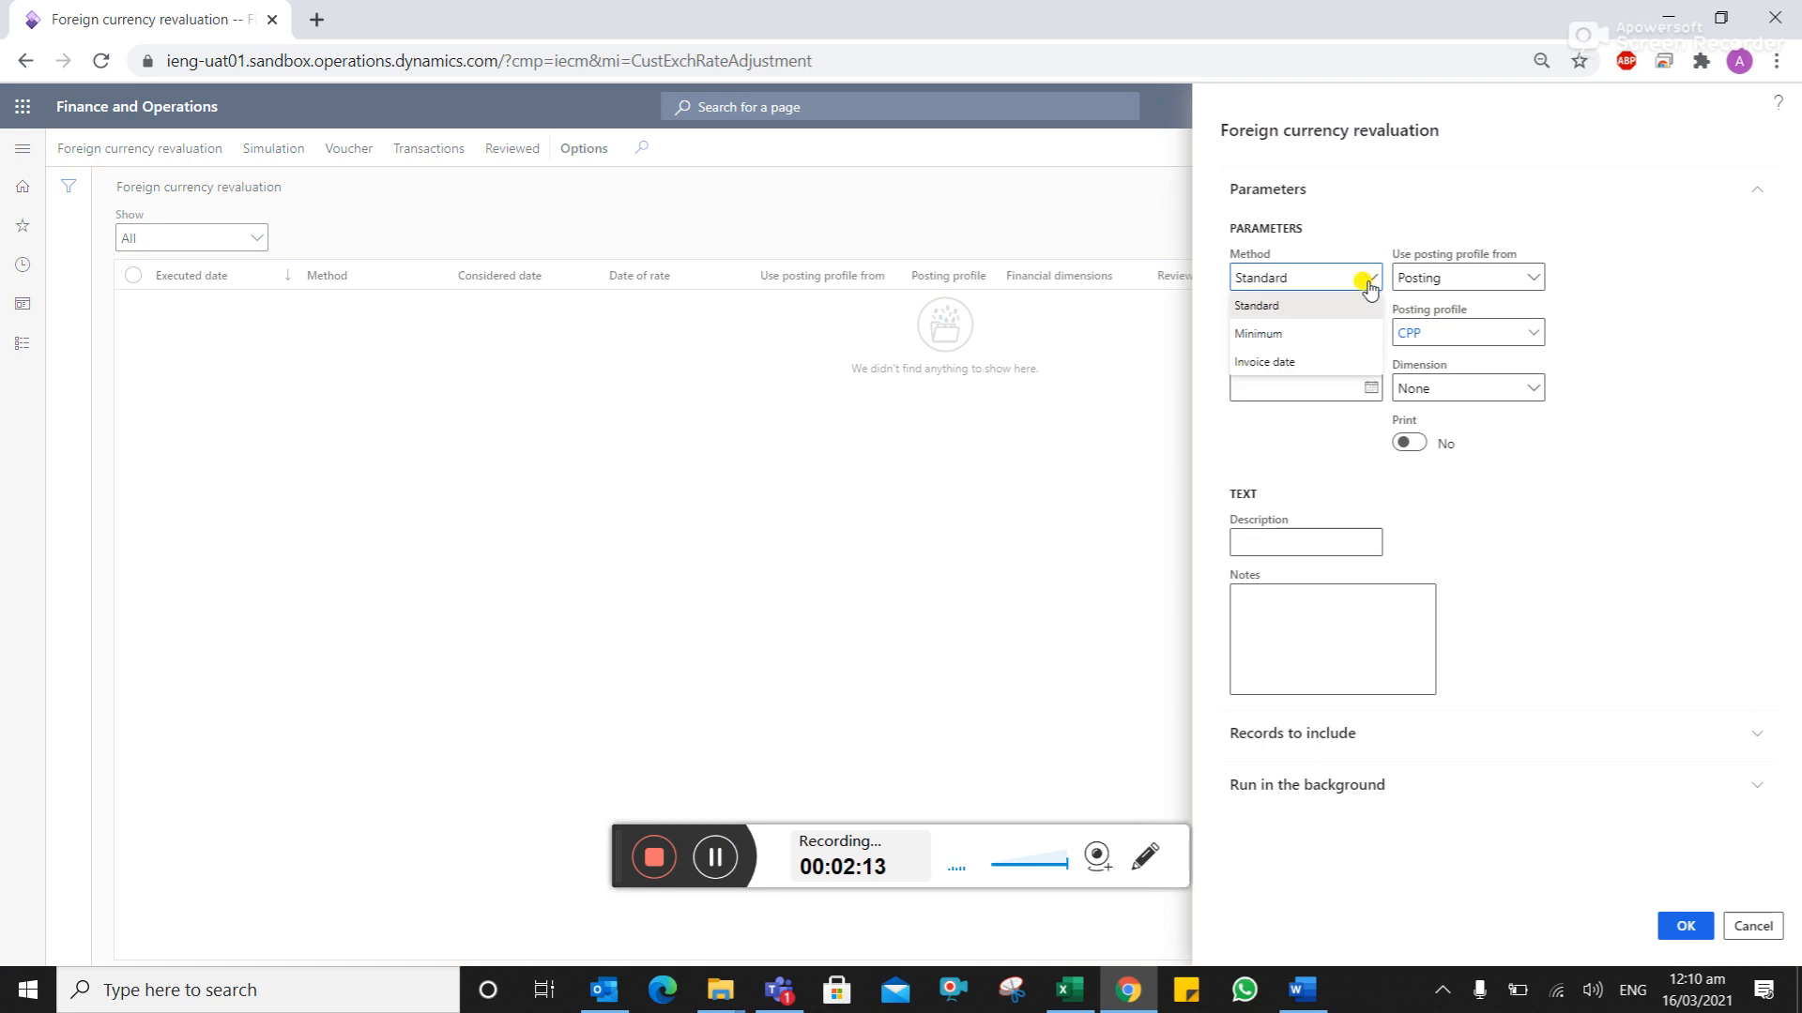
click(1318, 363)
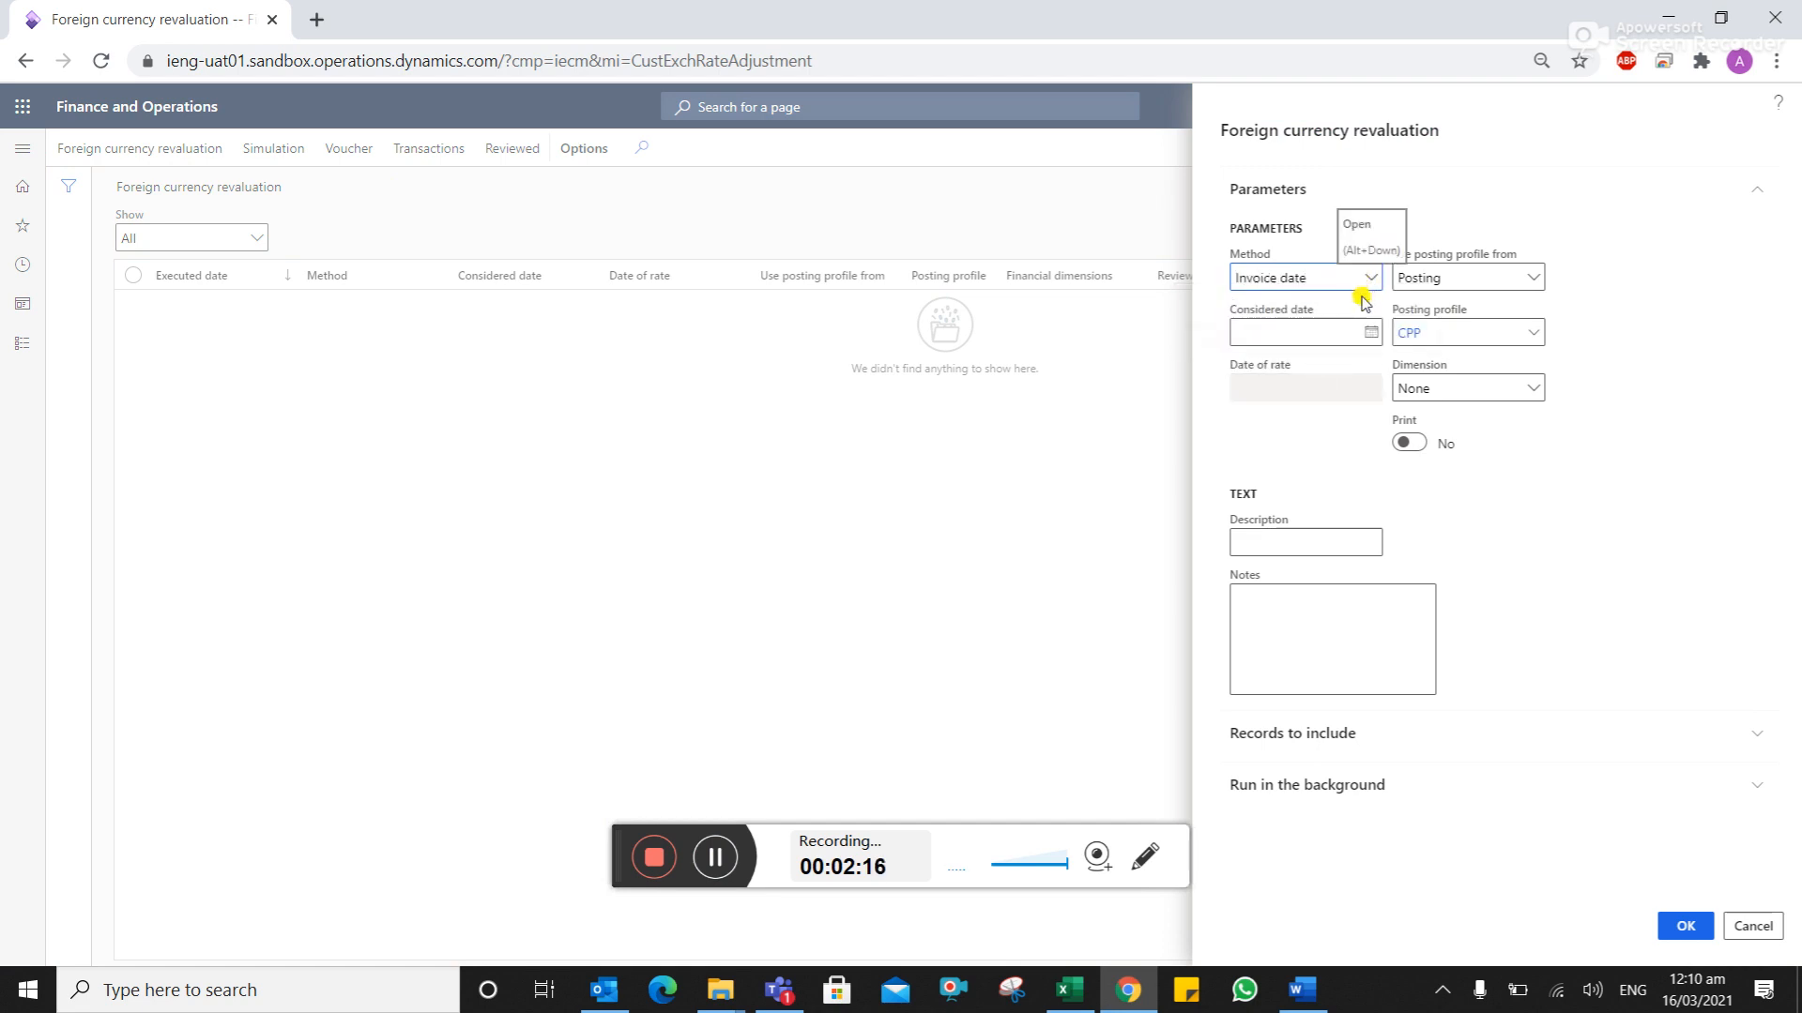
Set the revaluation's considered date to 3/31/2021
click(1370, 334)
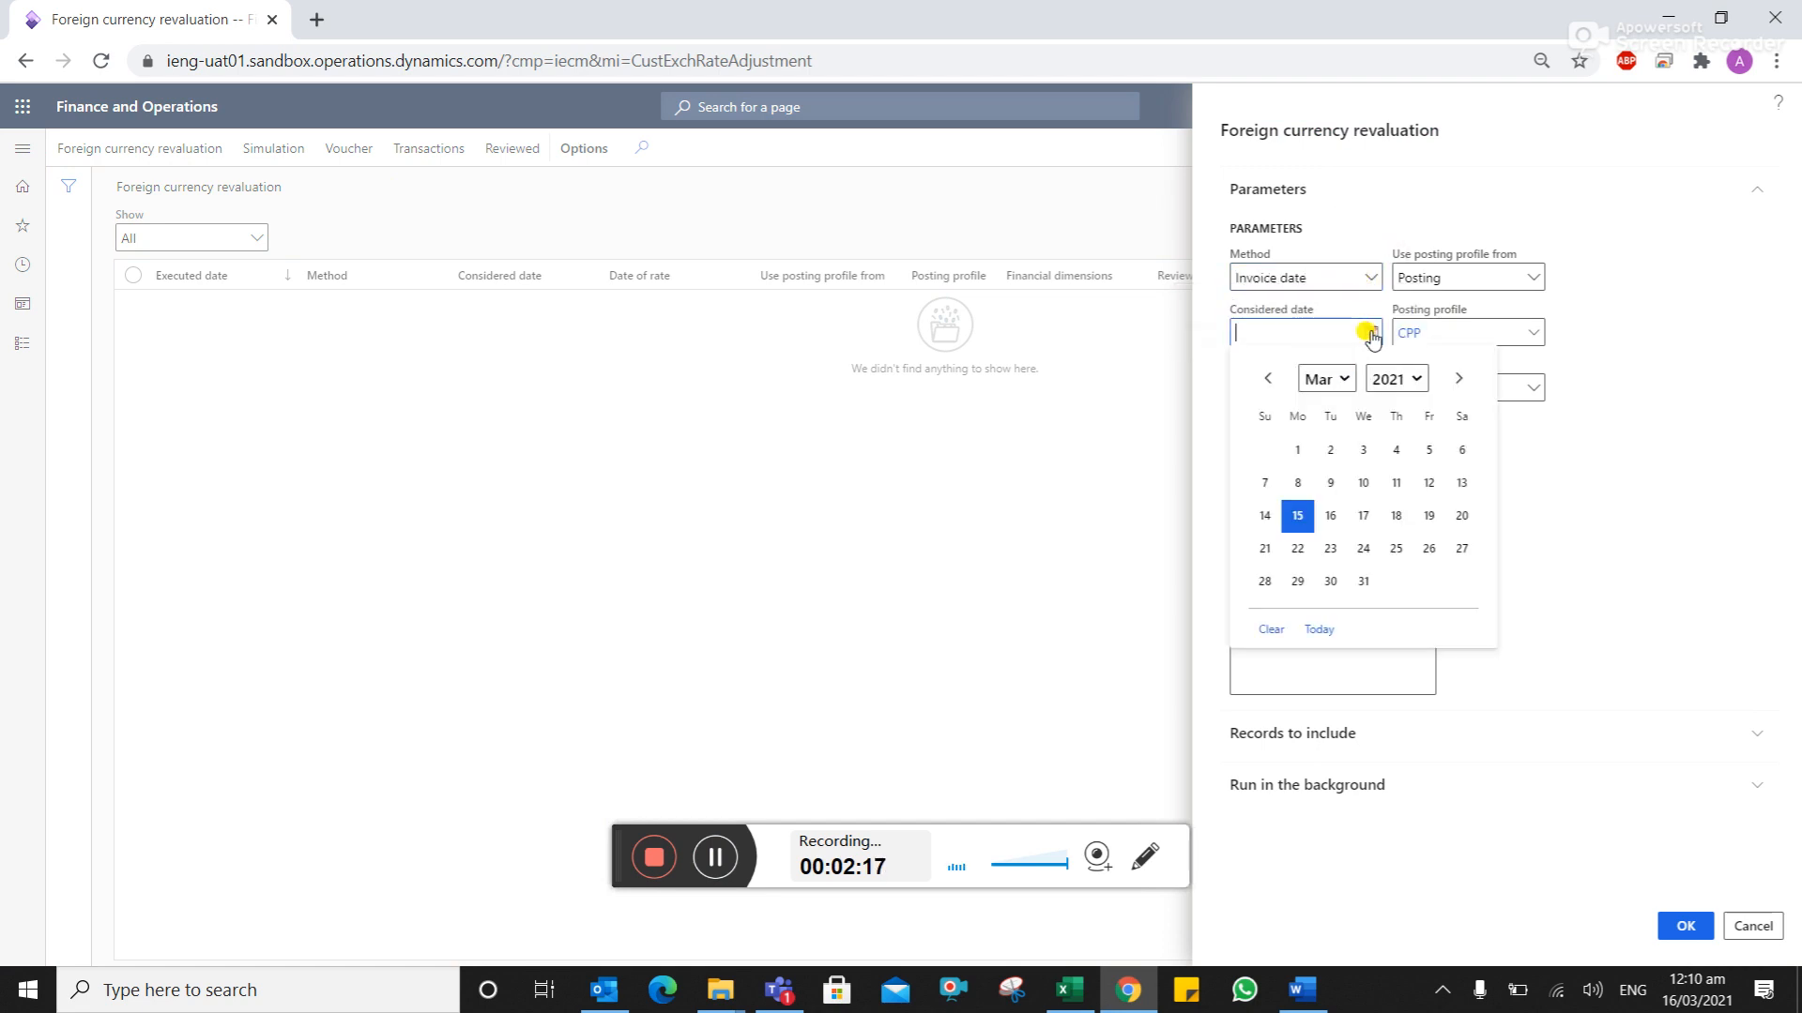
click(1270, 380)
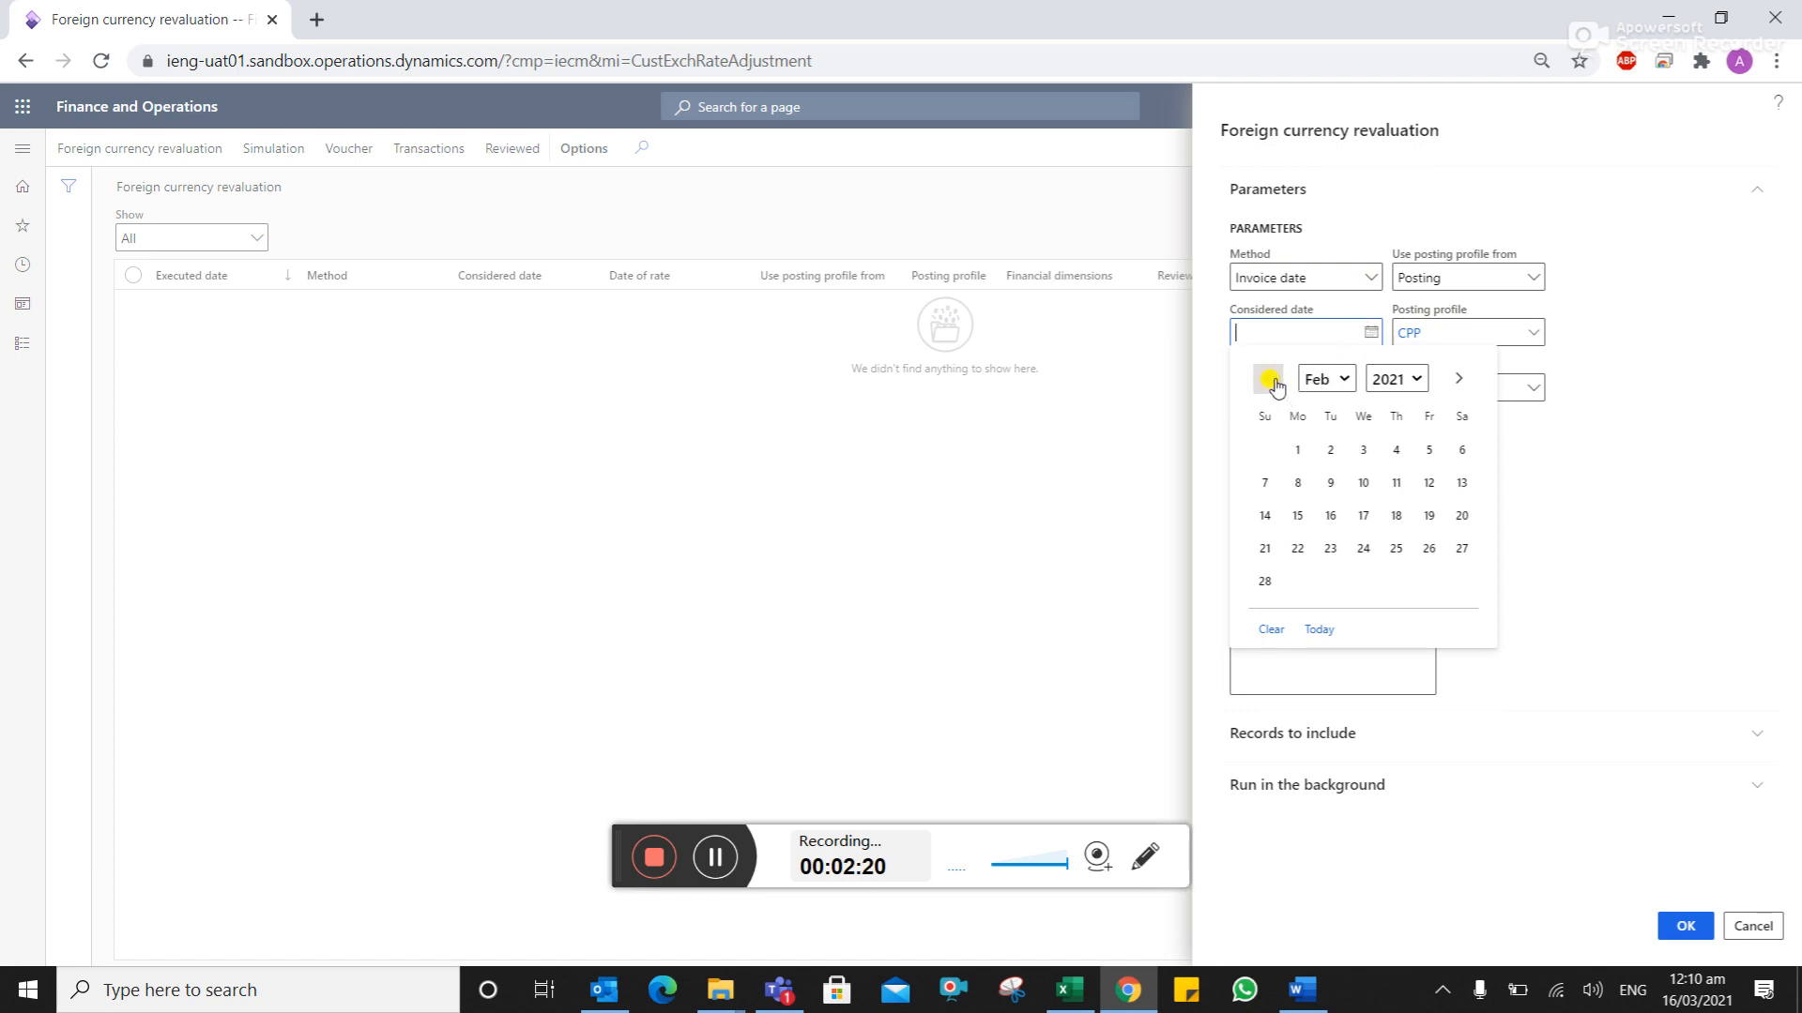
click(1455, 381)
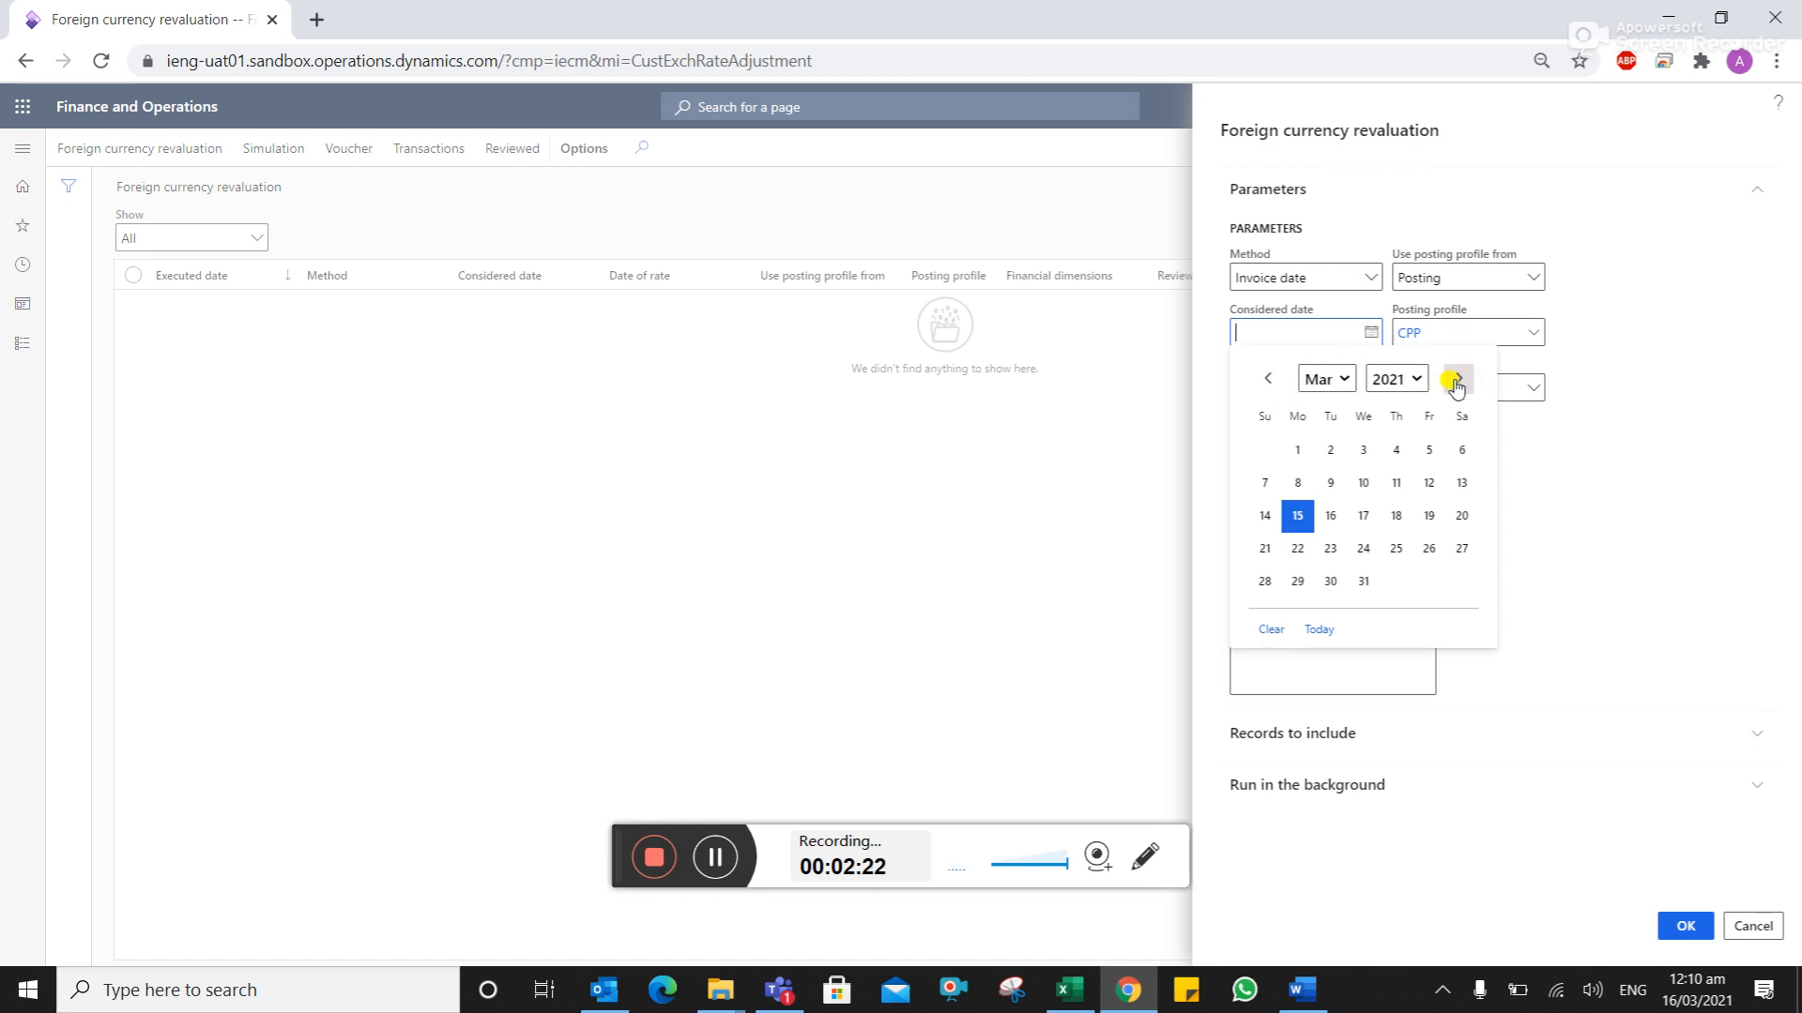
click(1363, 581)
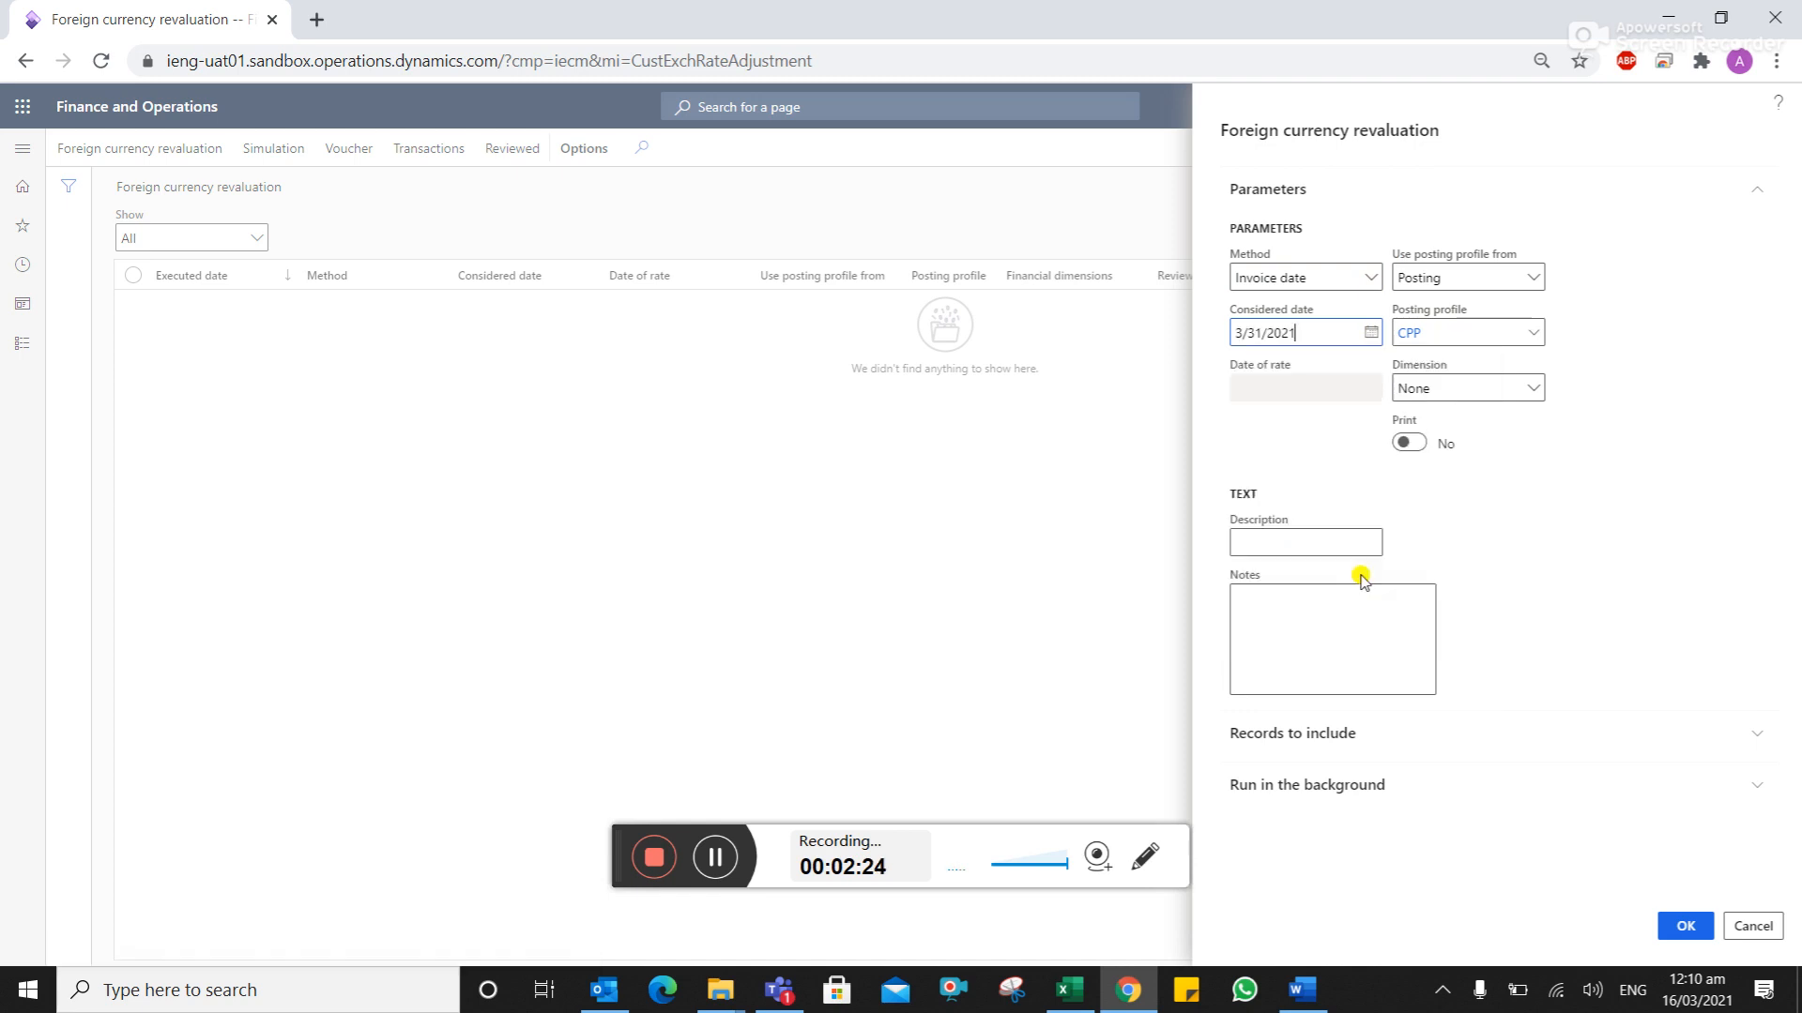
Set the revaluation method to Standard and the date of rate to 4/1/2021
click(1366, 282)
click(1323, 312)
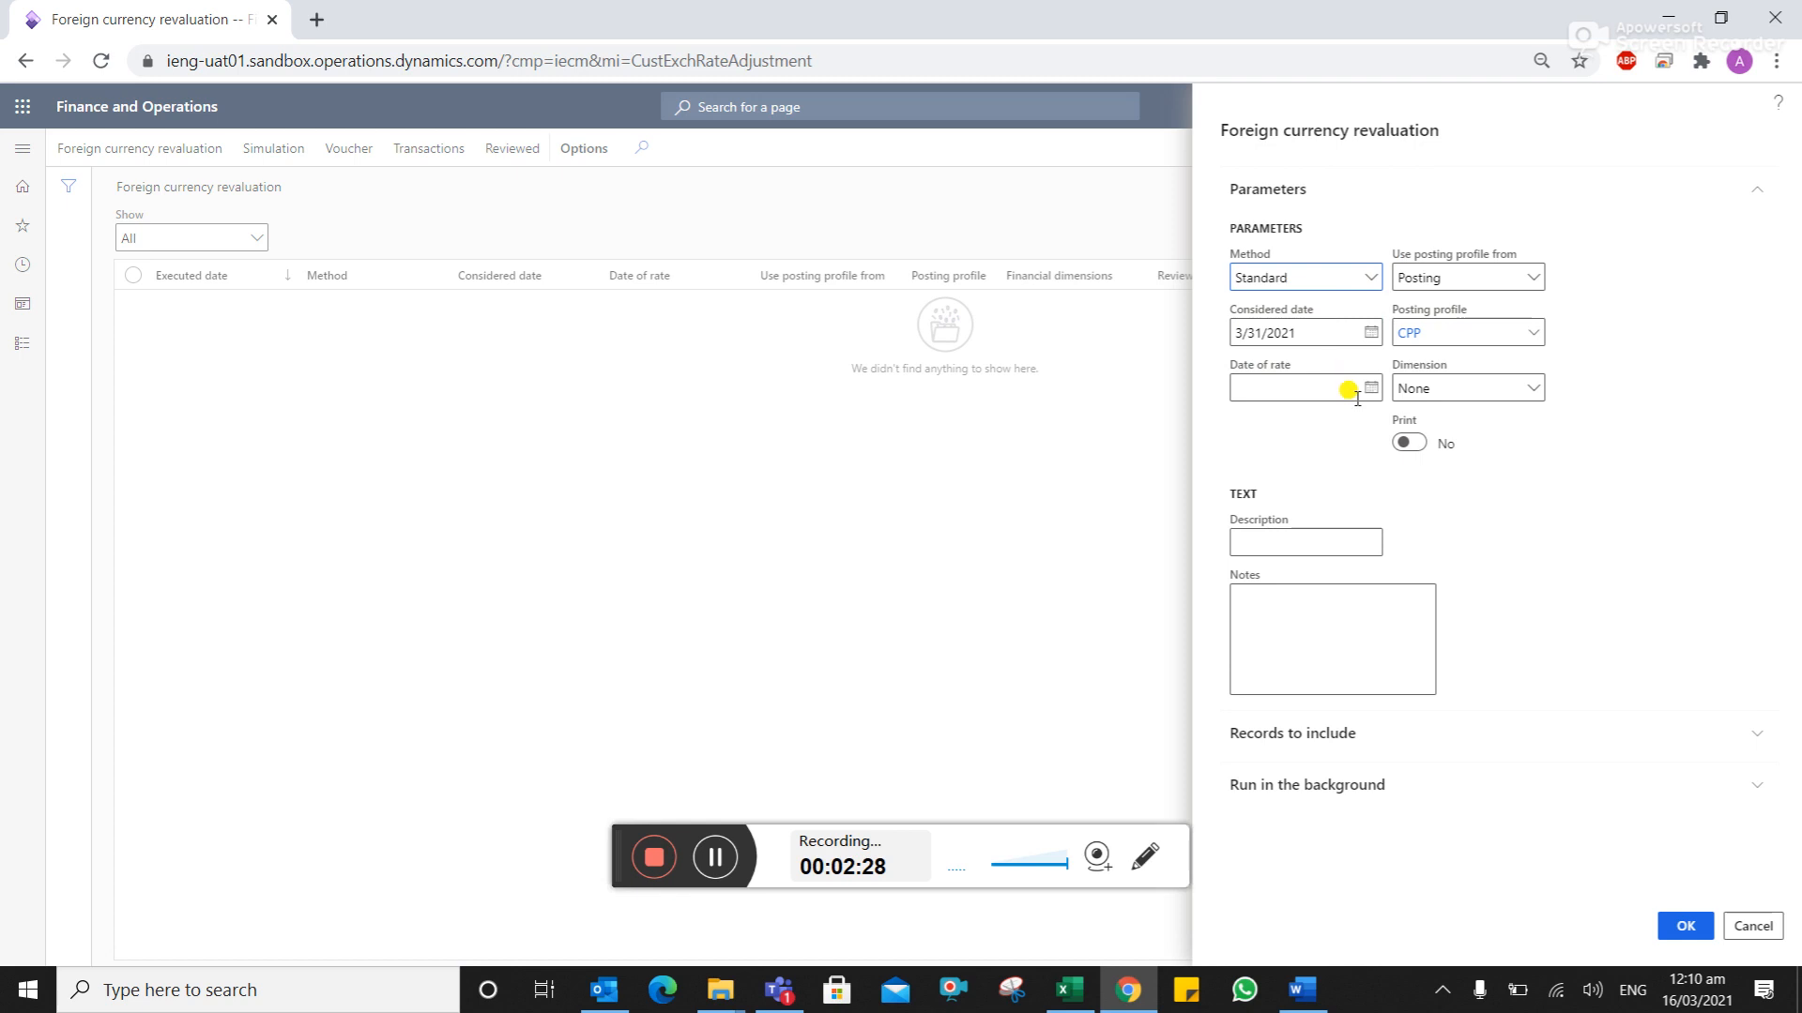
click(1371, 387)
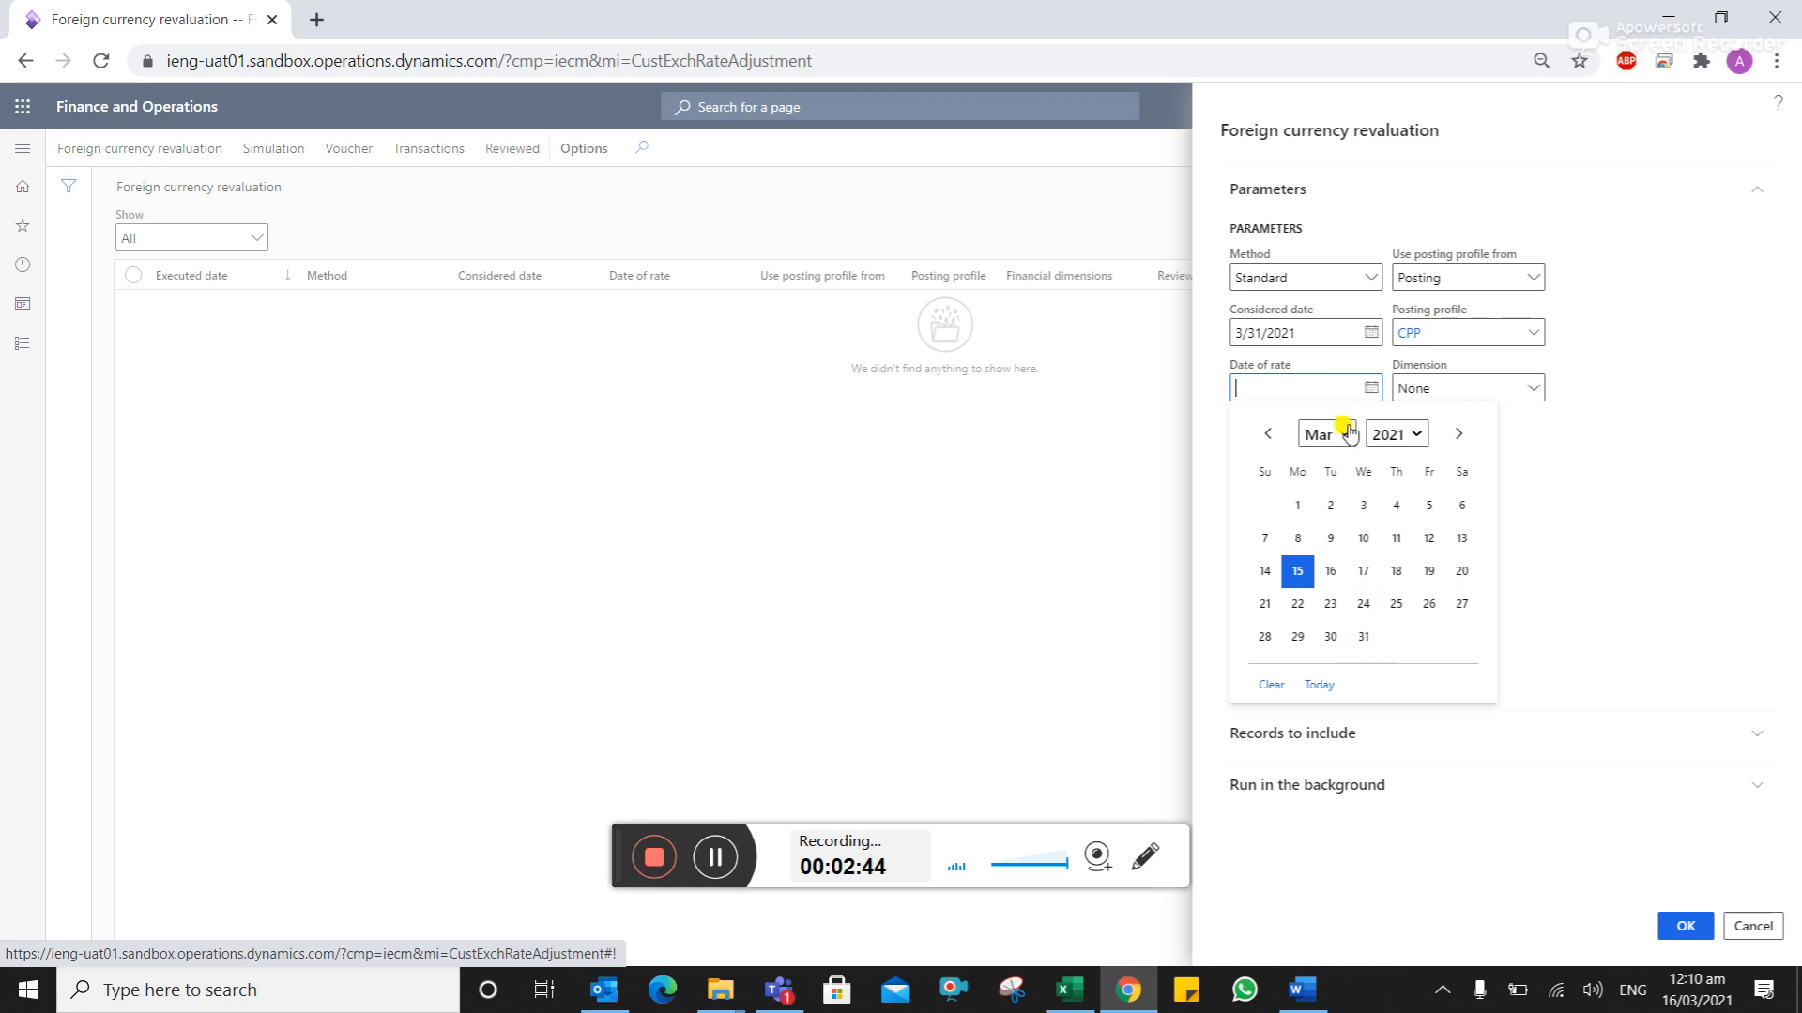
click(1457, 436)
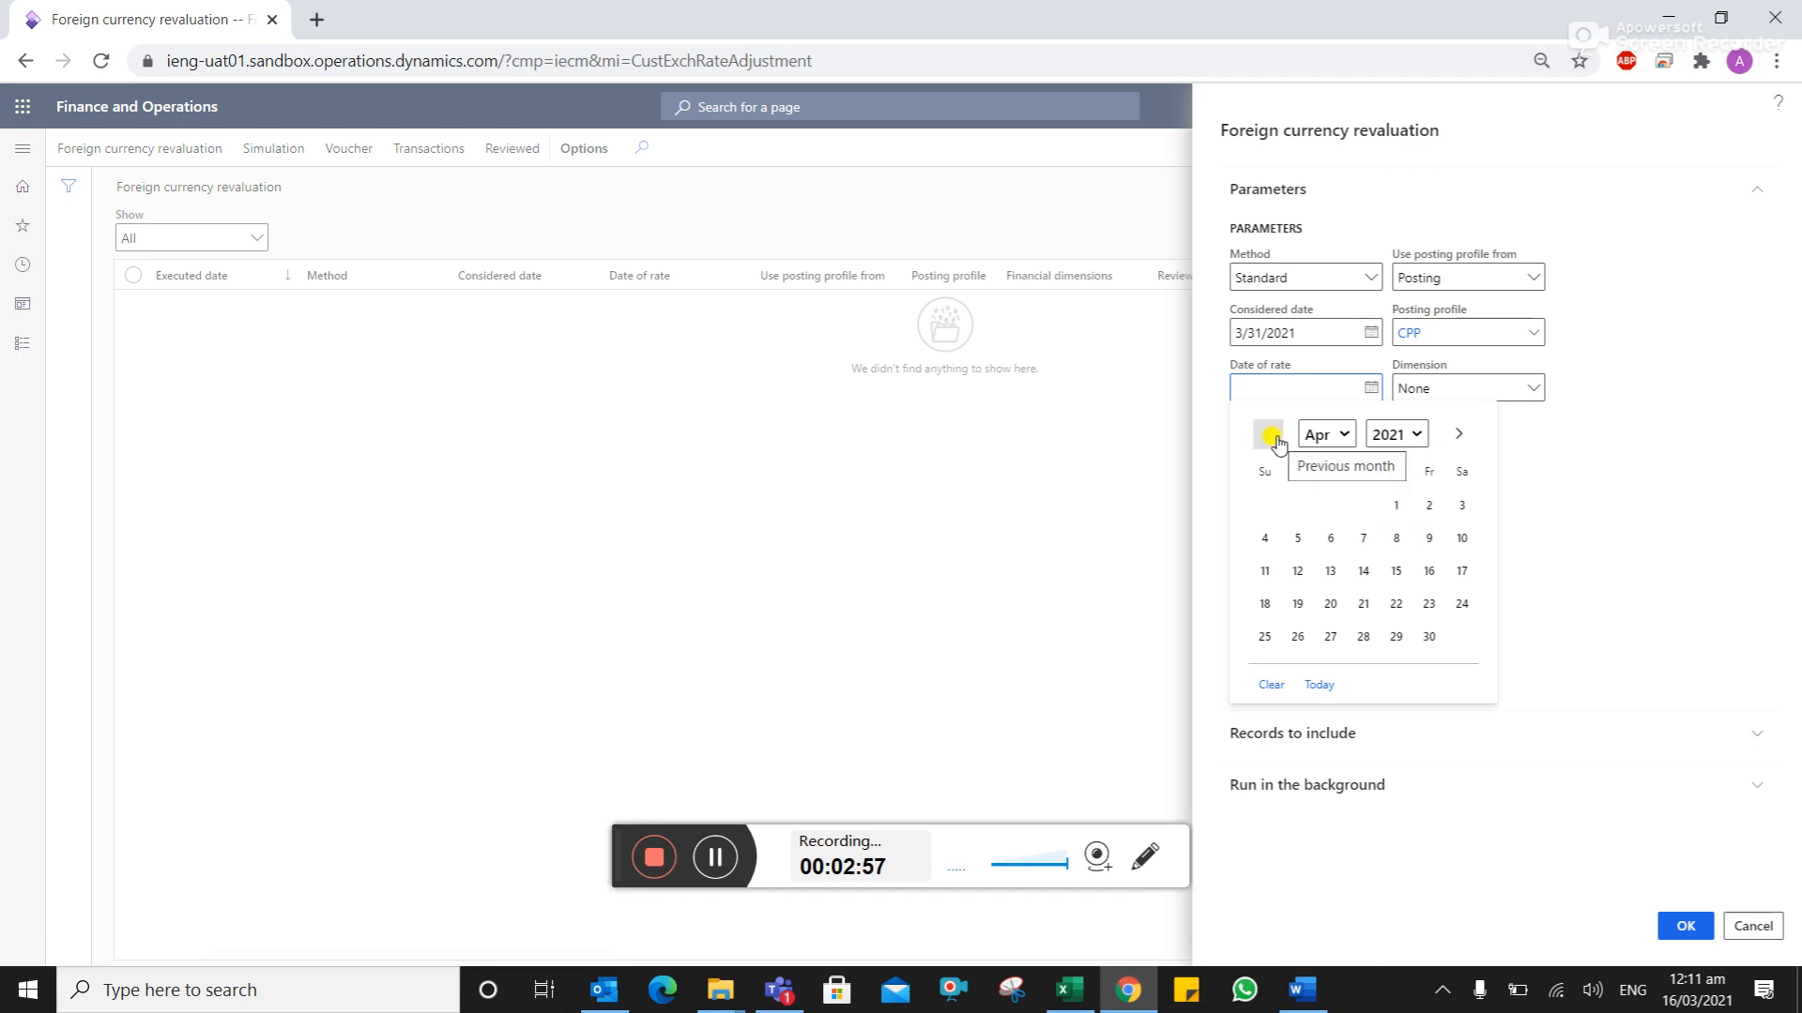
click(1396, 510)
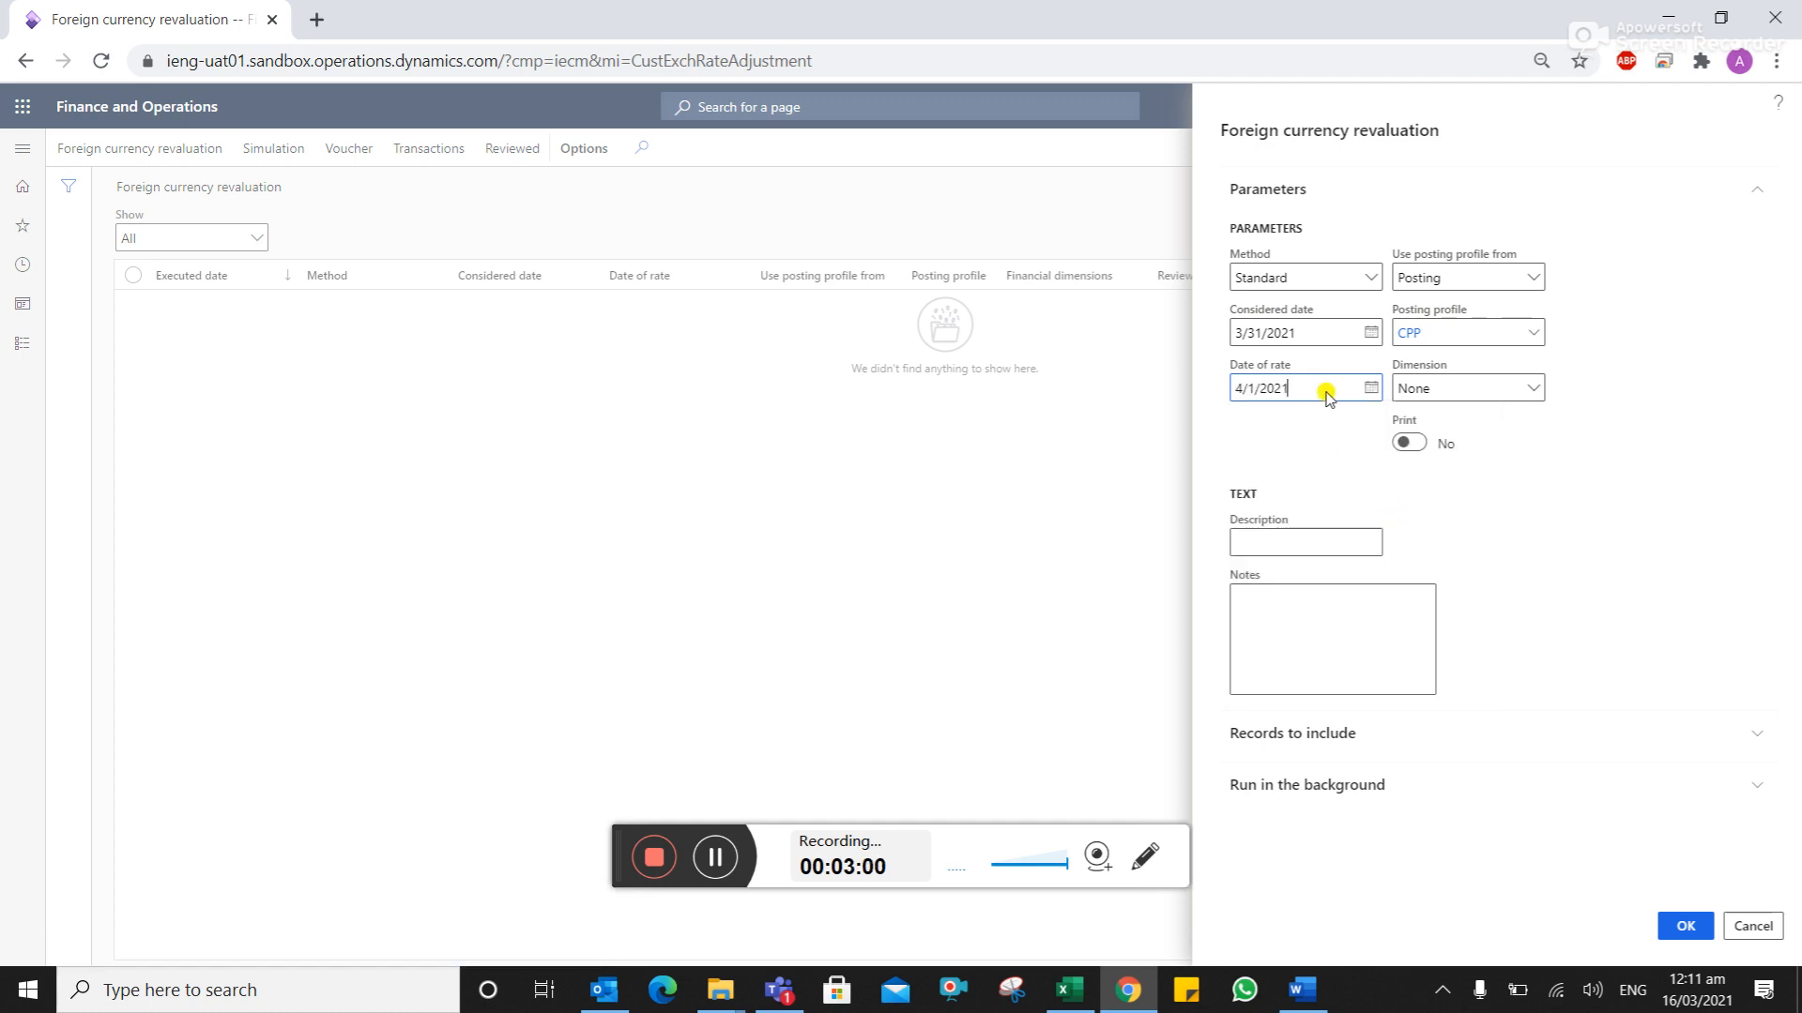
Set the revaluation's financial dimension option to Posting, leaving the description and notes empty
click(1530, 390)
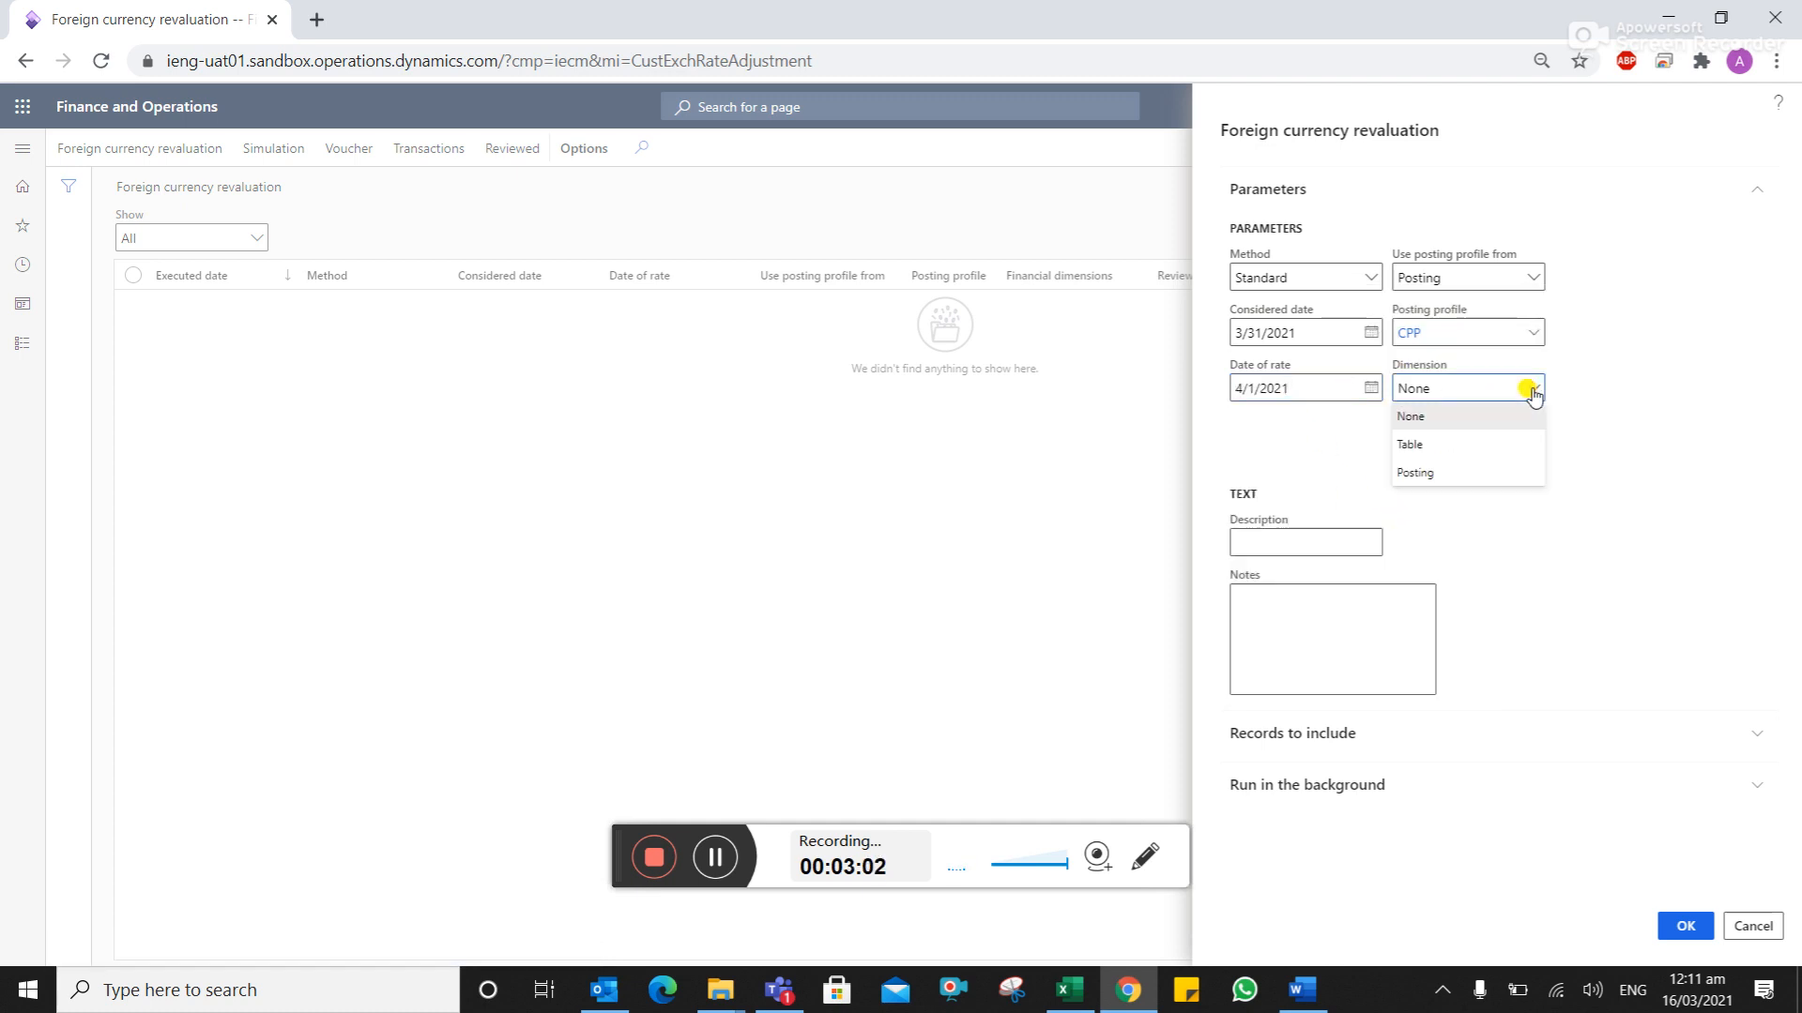
click(1482, 474)
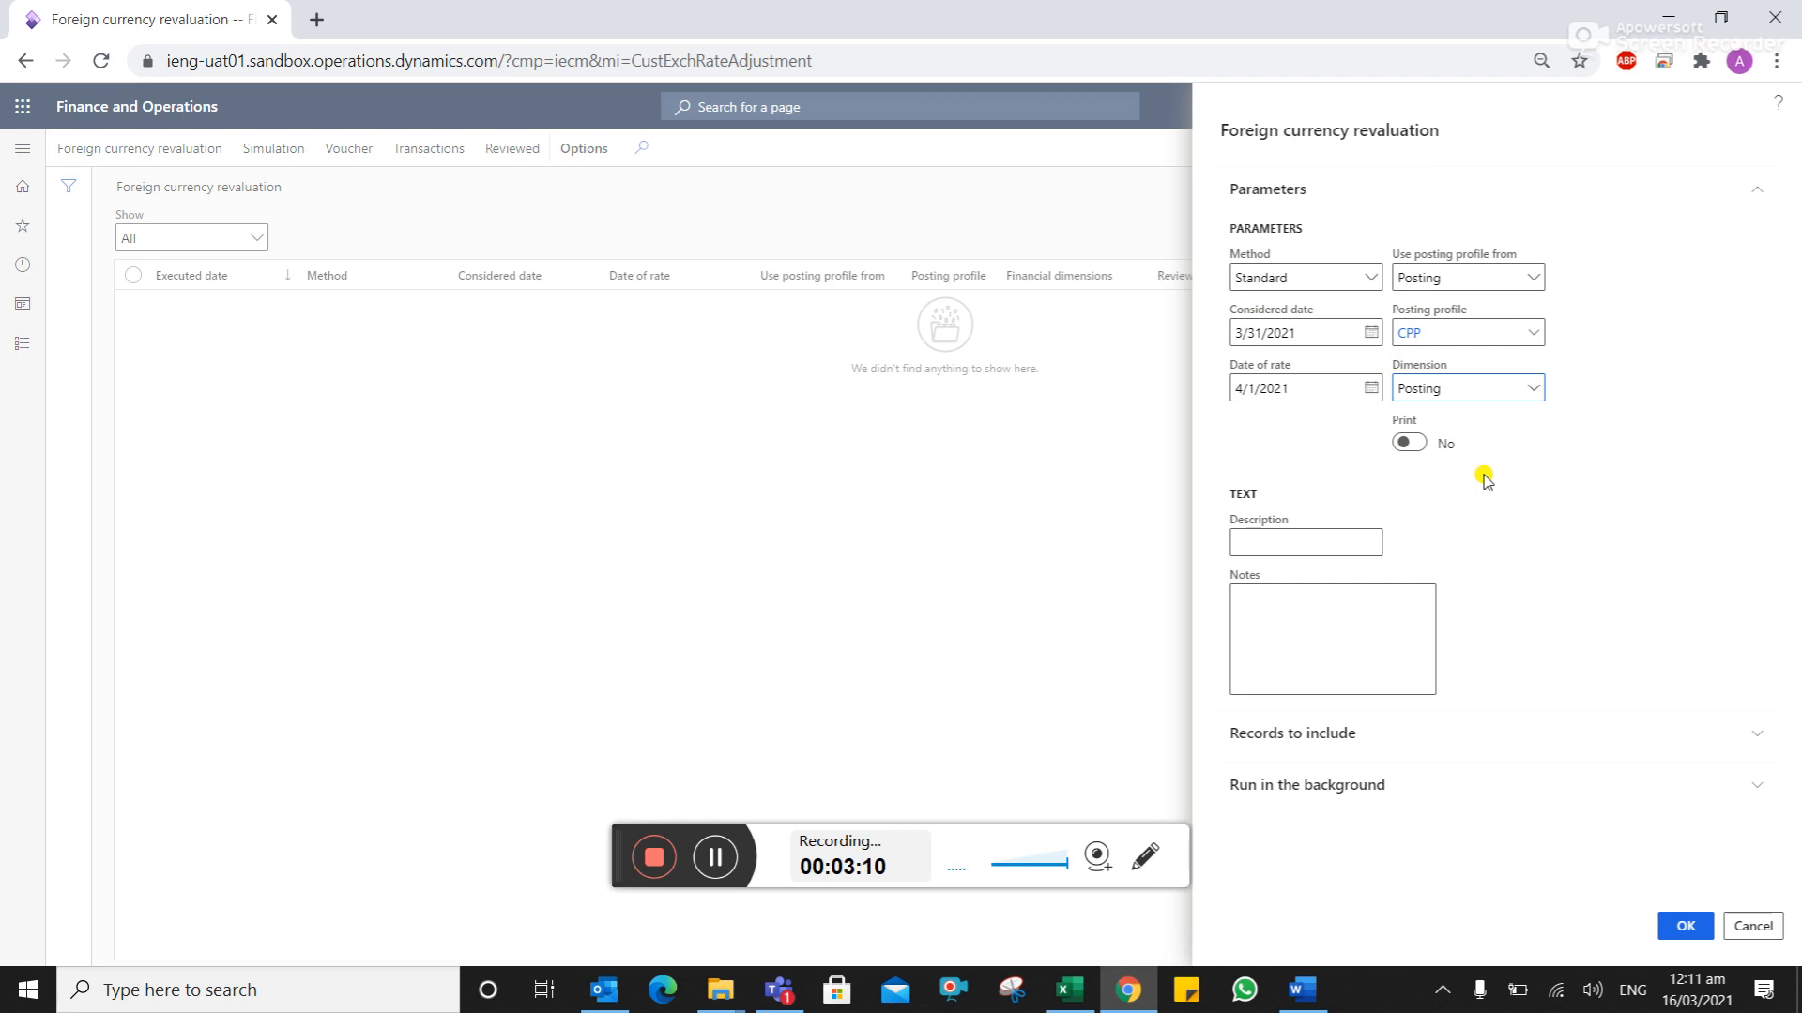
click(1288, 552)
click(1302, 633)
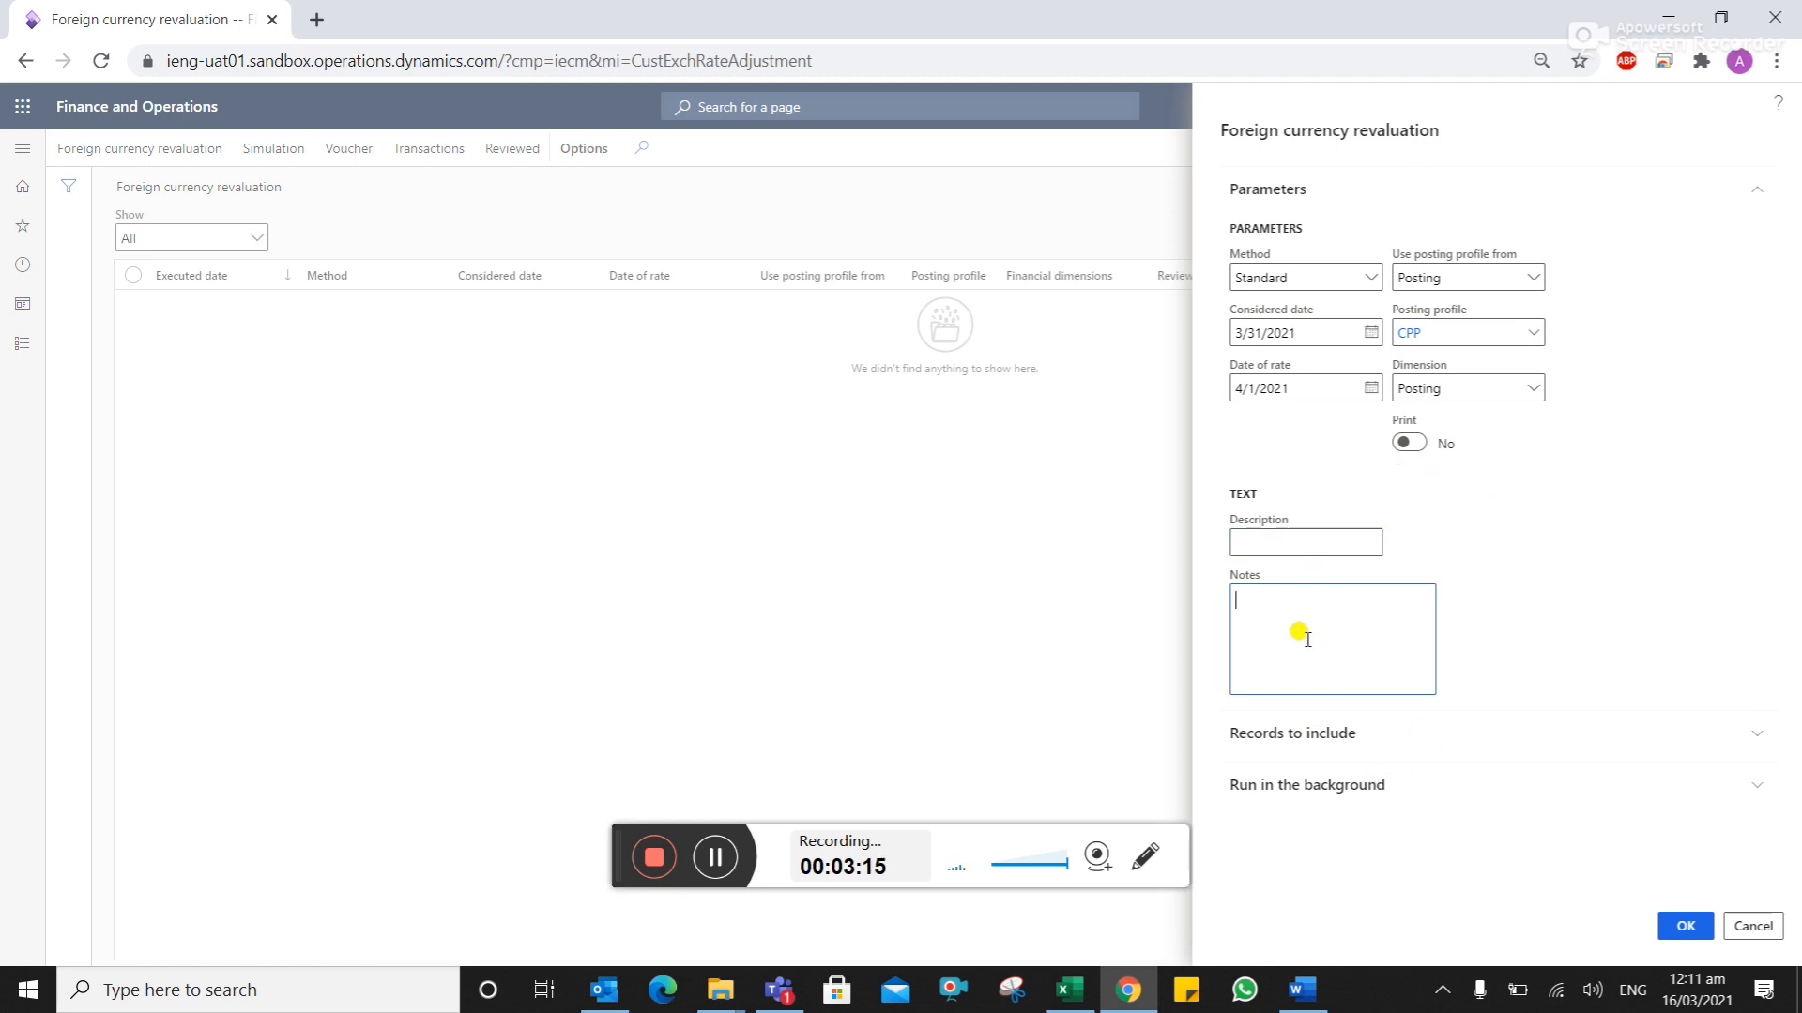
Open the filter for the records to include and enter the customer's account number as the Customers table's Customer account criterion
click(1319, 734)
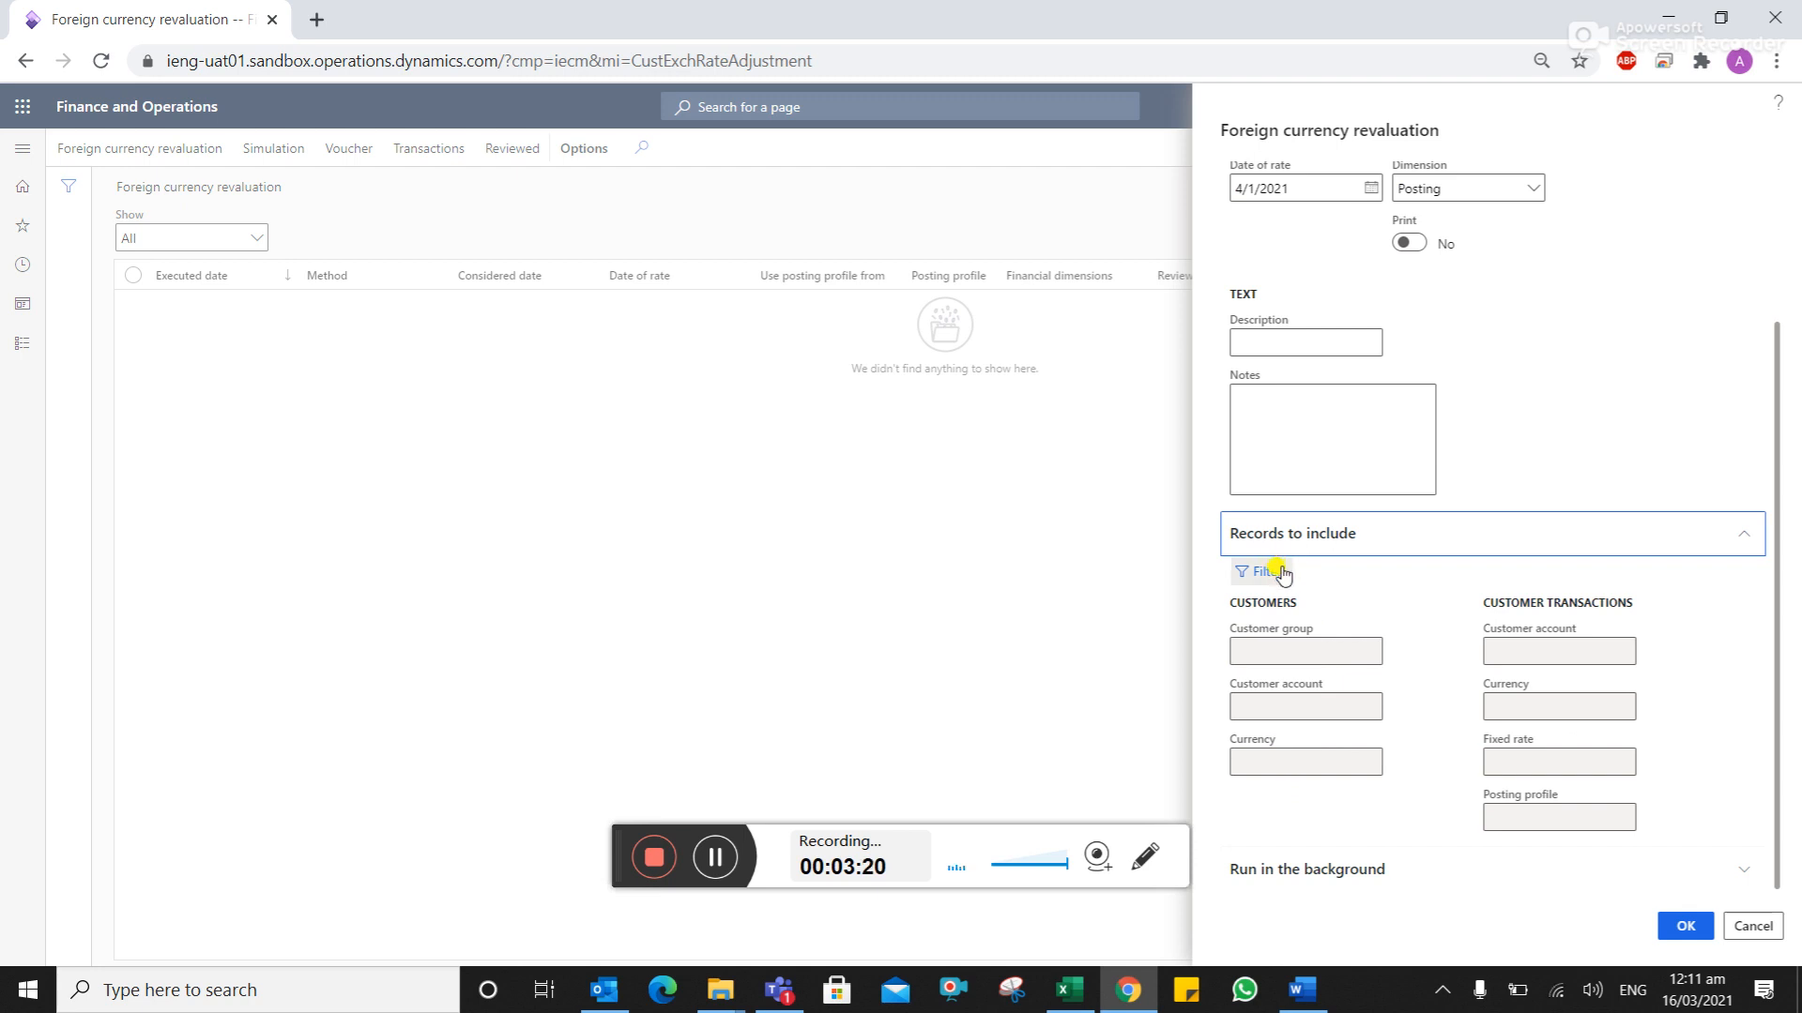
click(1278, 572)
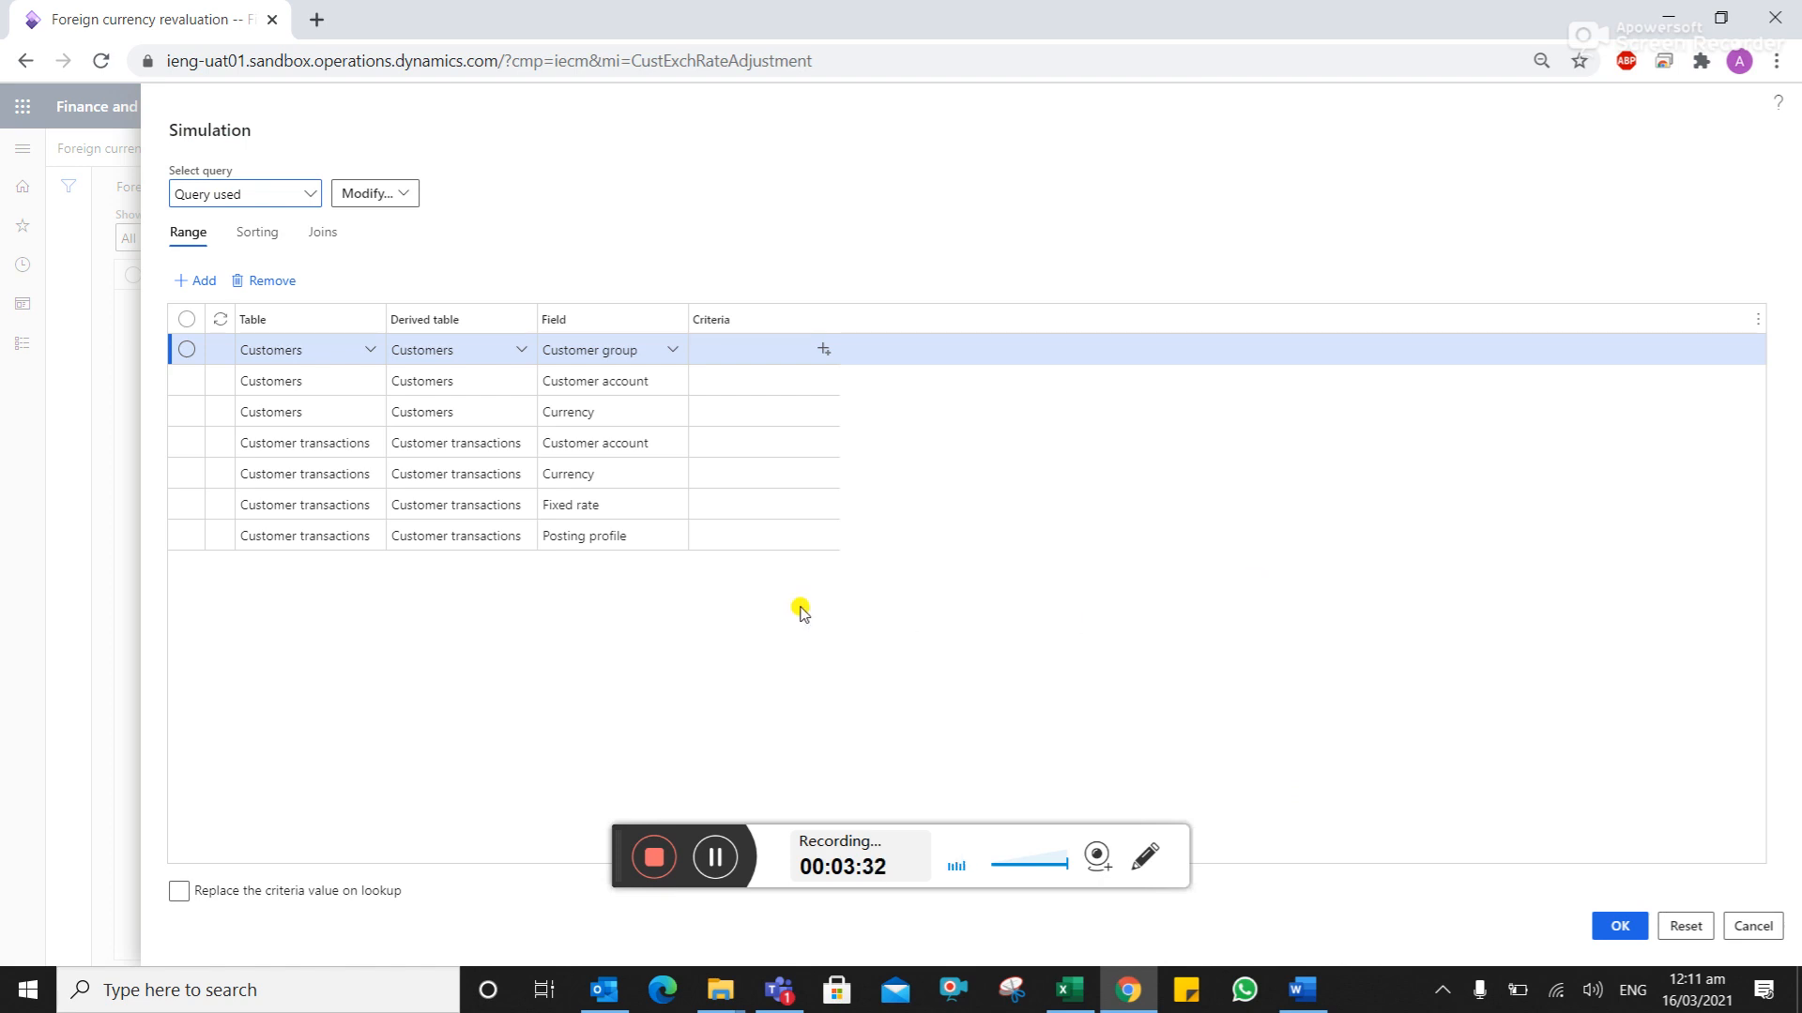
click(713, 380)
text(C-0006)
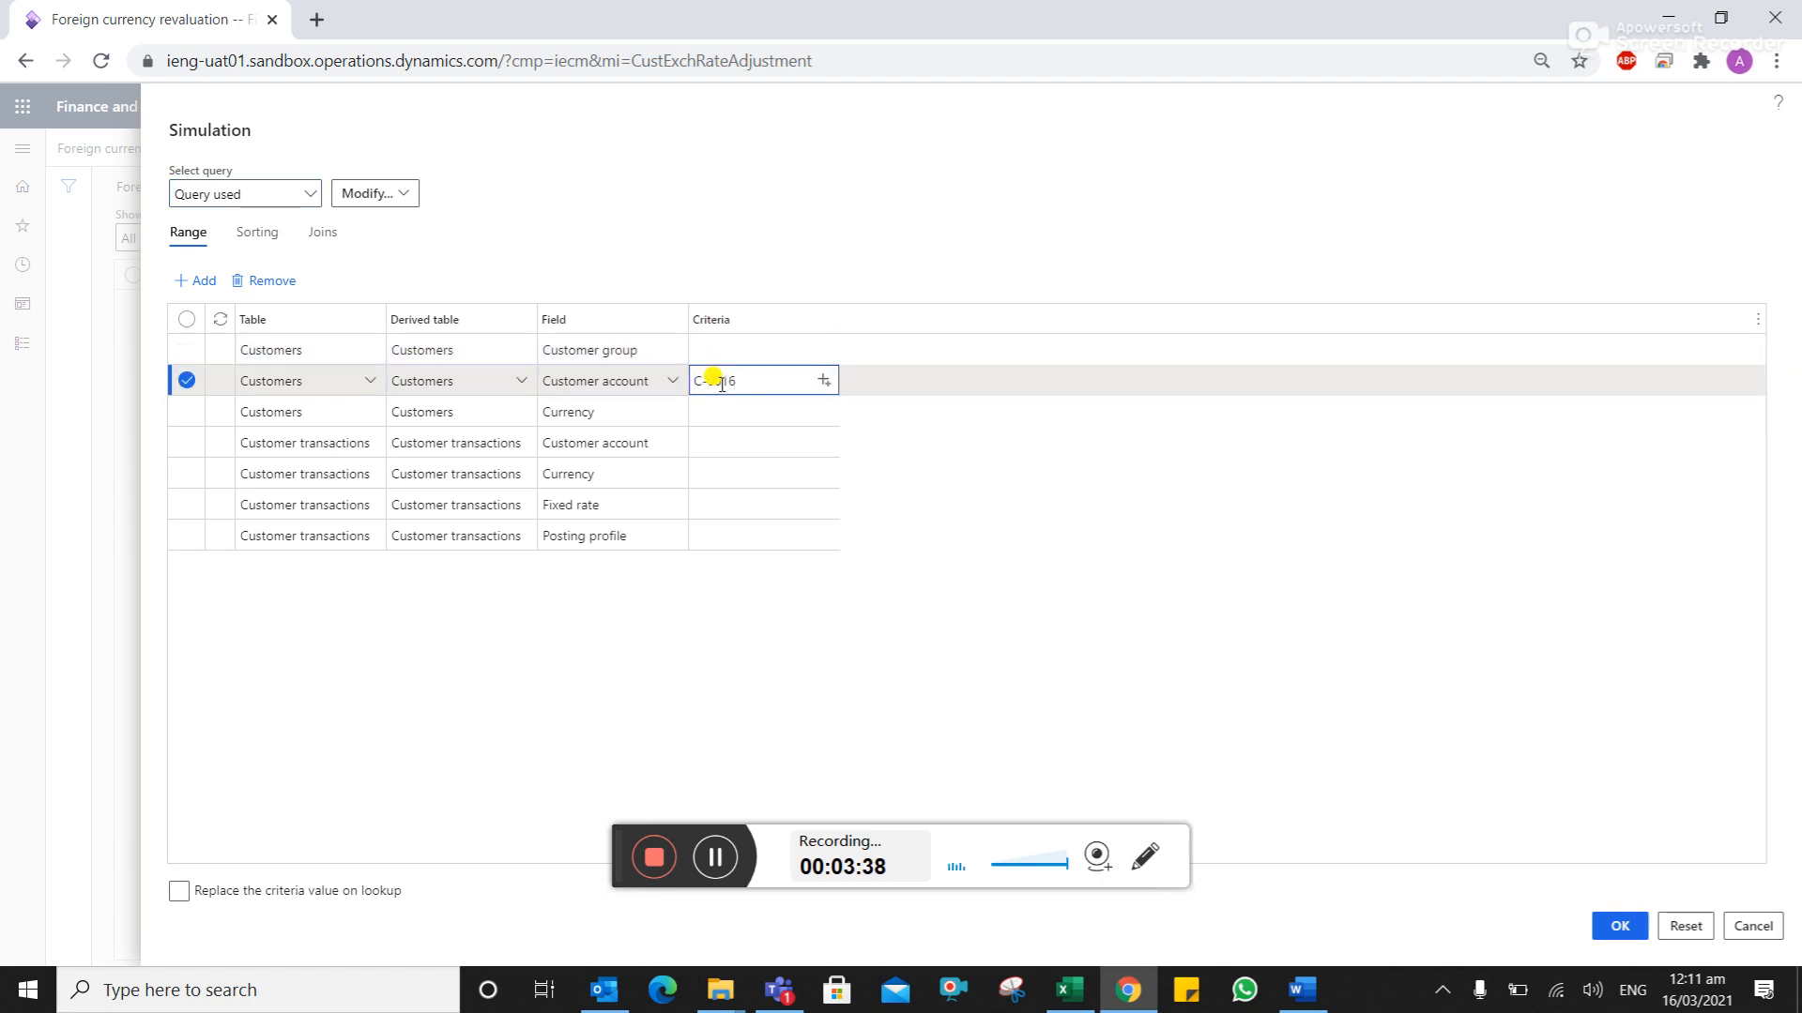
key(Return)
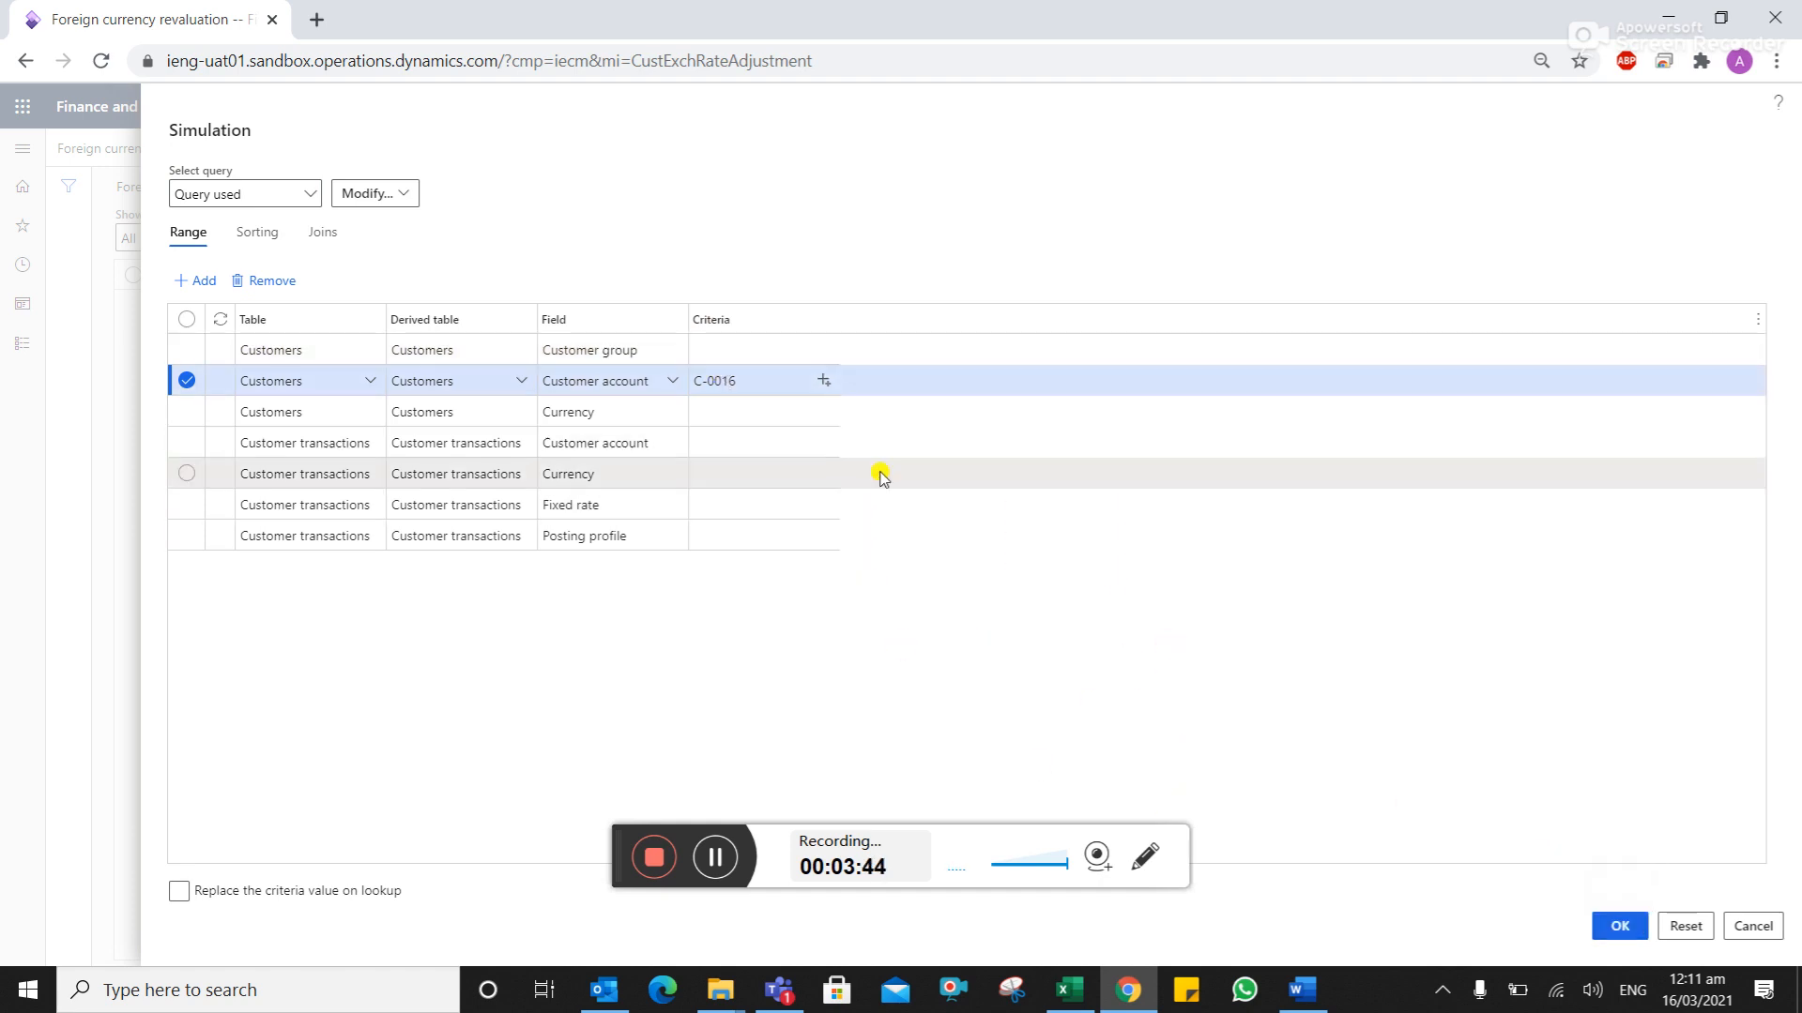
Enter C1 as the Customer group criterion and re-enter the customer's account number as the Customer account criterion
click(734, 345)
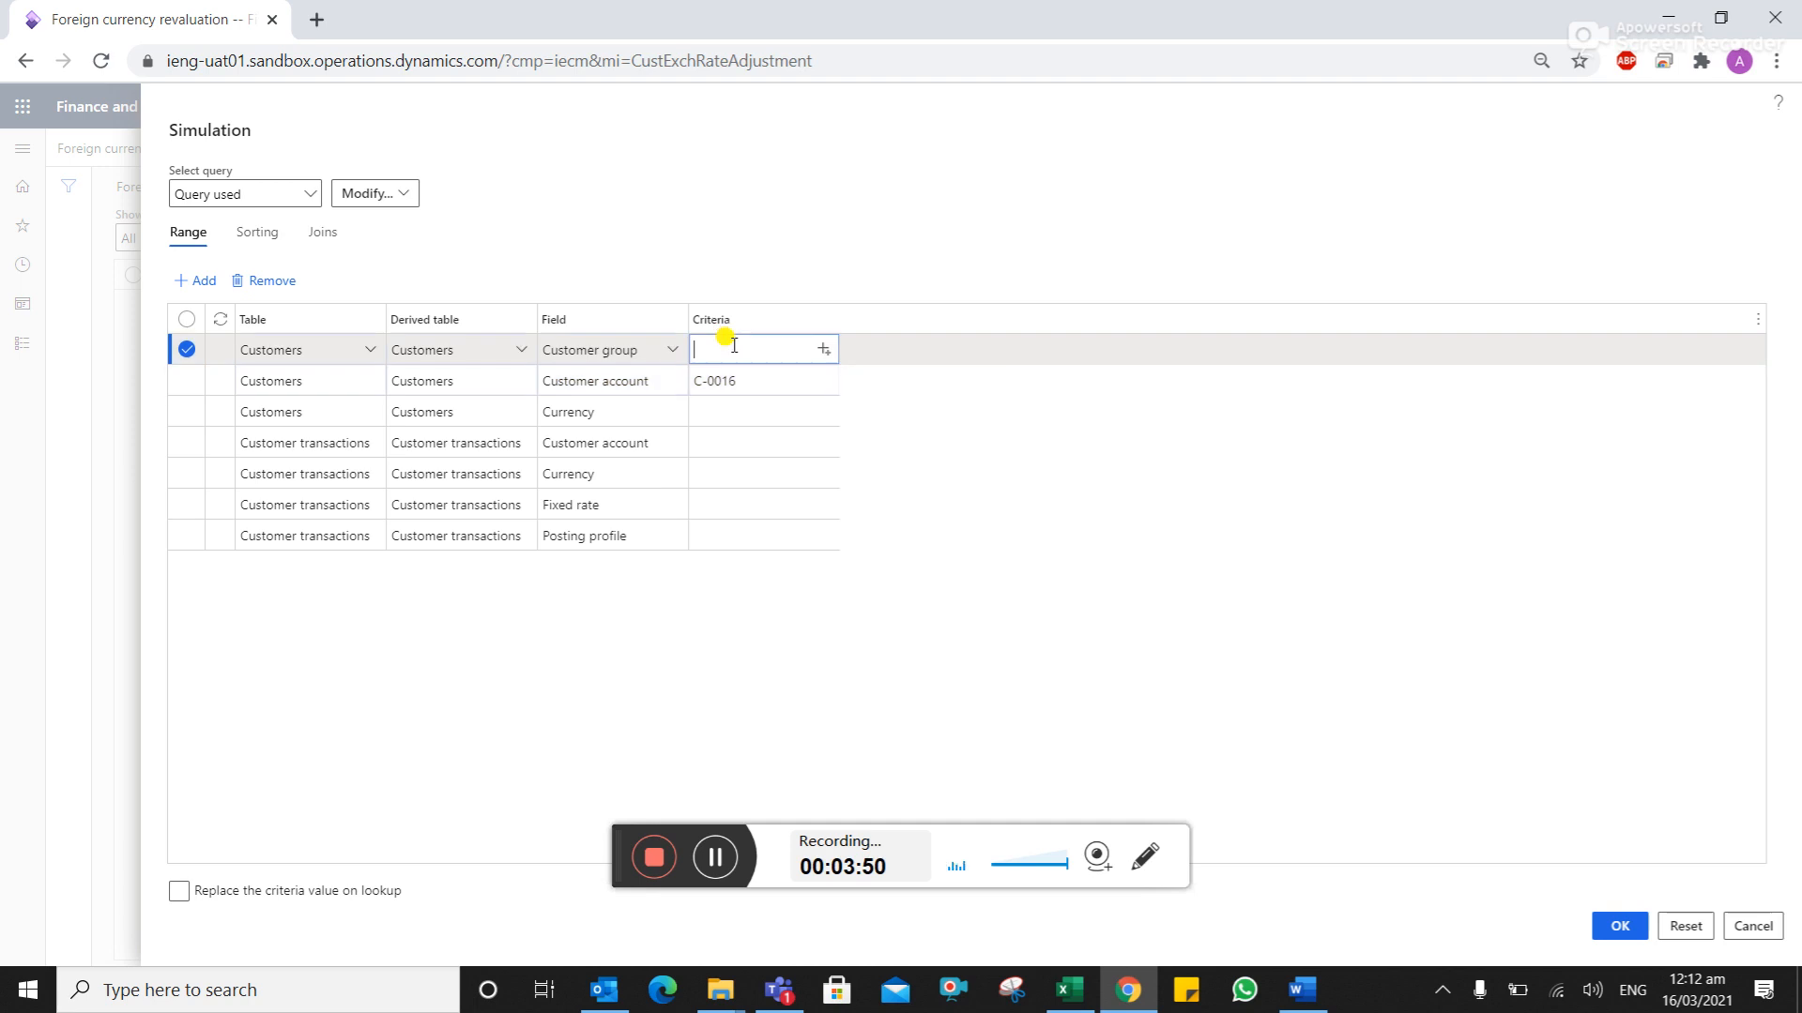
text(C1)
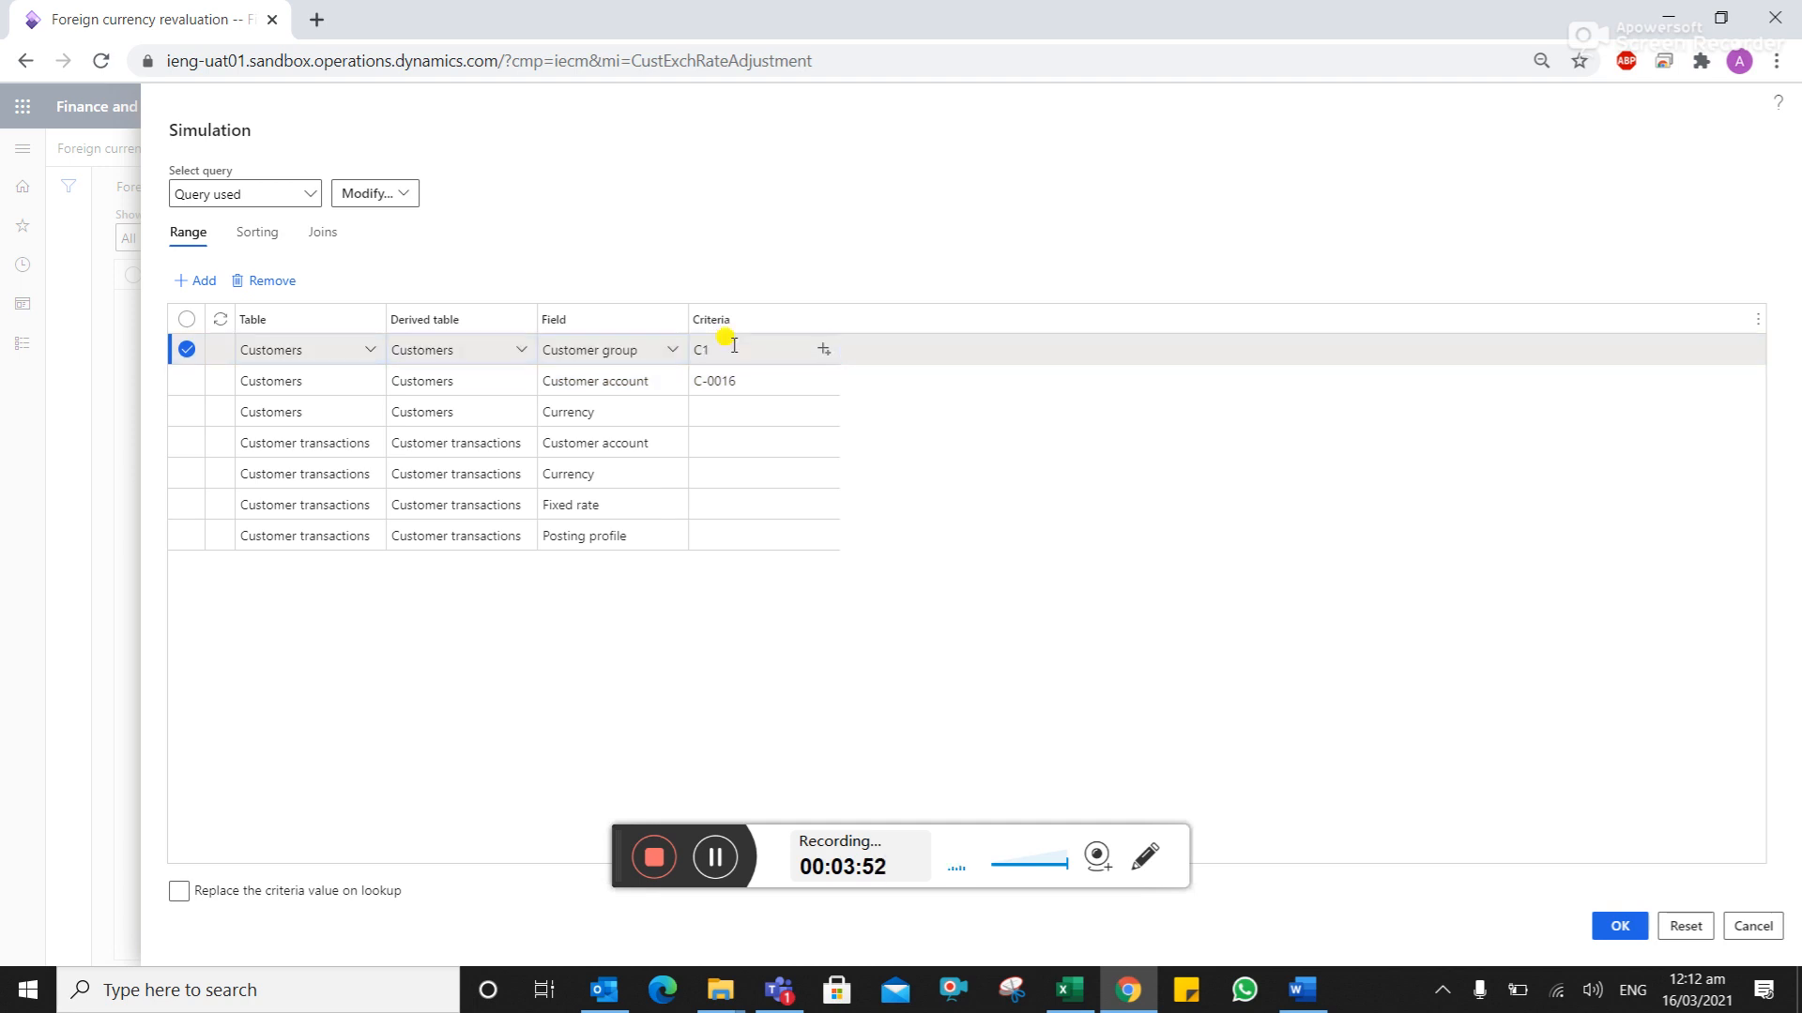
click(741, 380)
key(BackSpace)
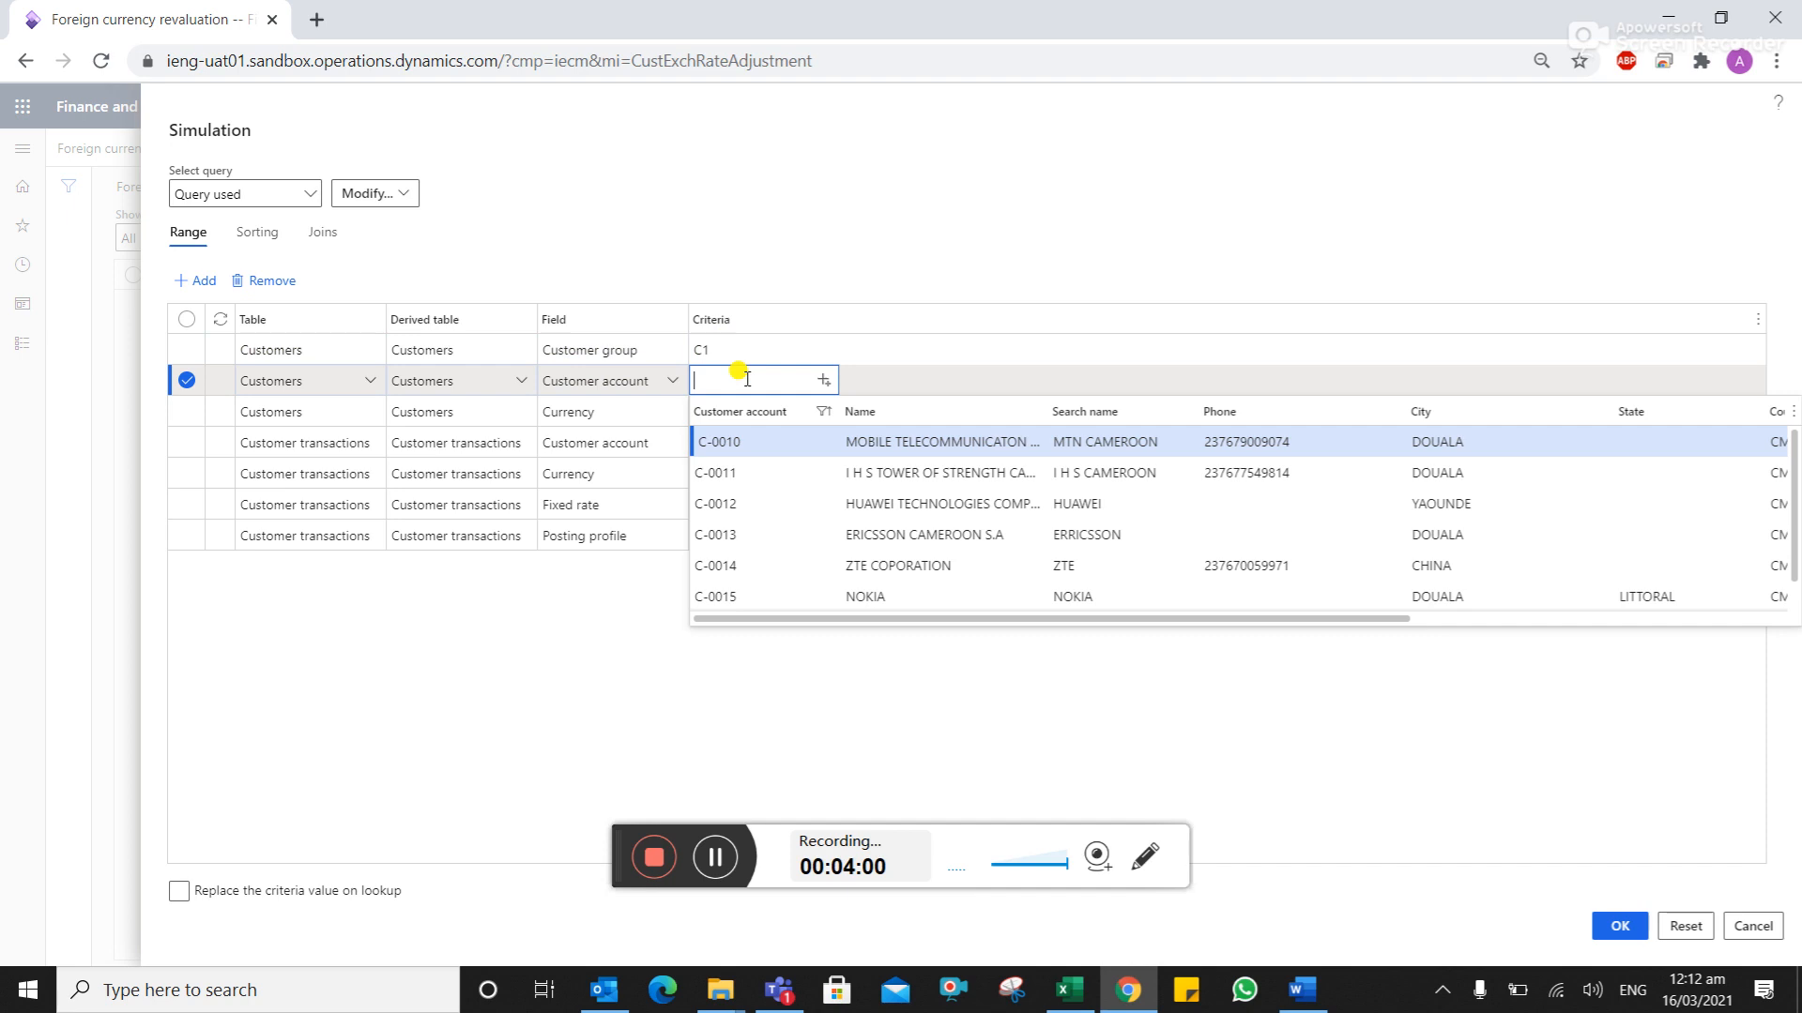
text(C-0016)
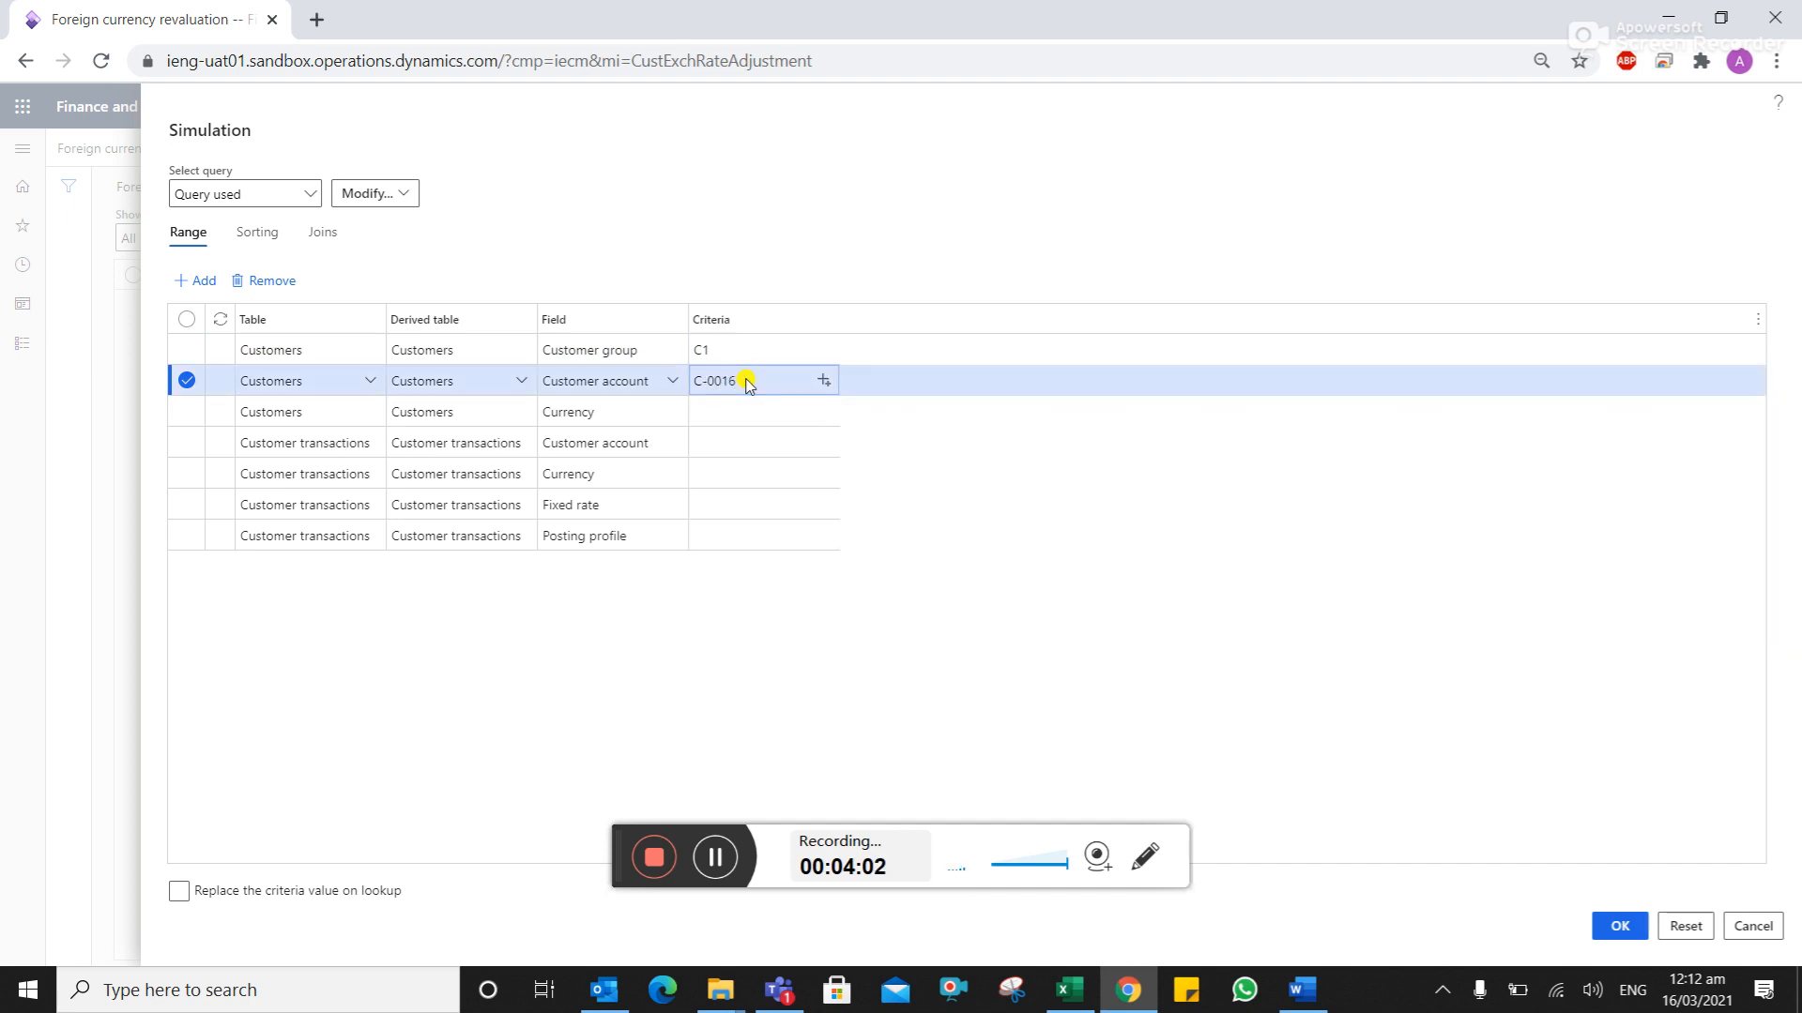
Clear the Customer group criterion from the revaluation filter
click(730, 349)
key(BackSpace)
click(1010, 694)
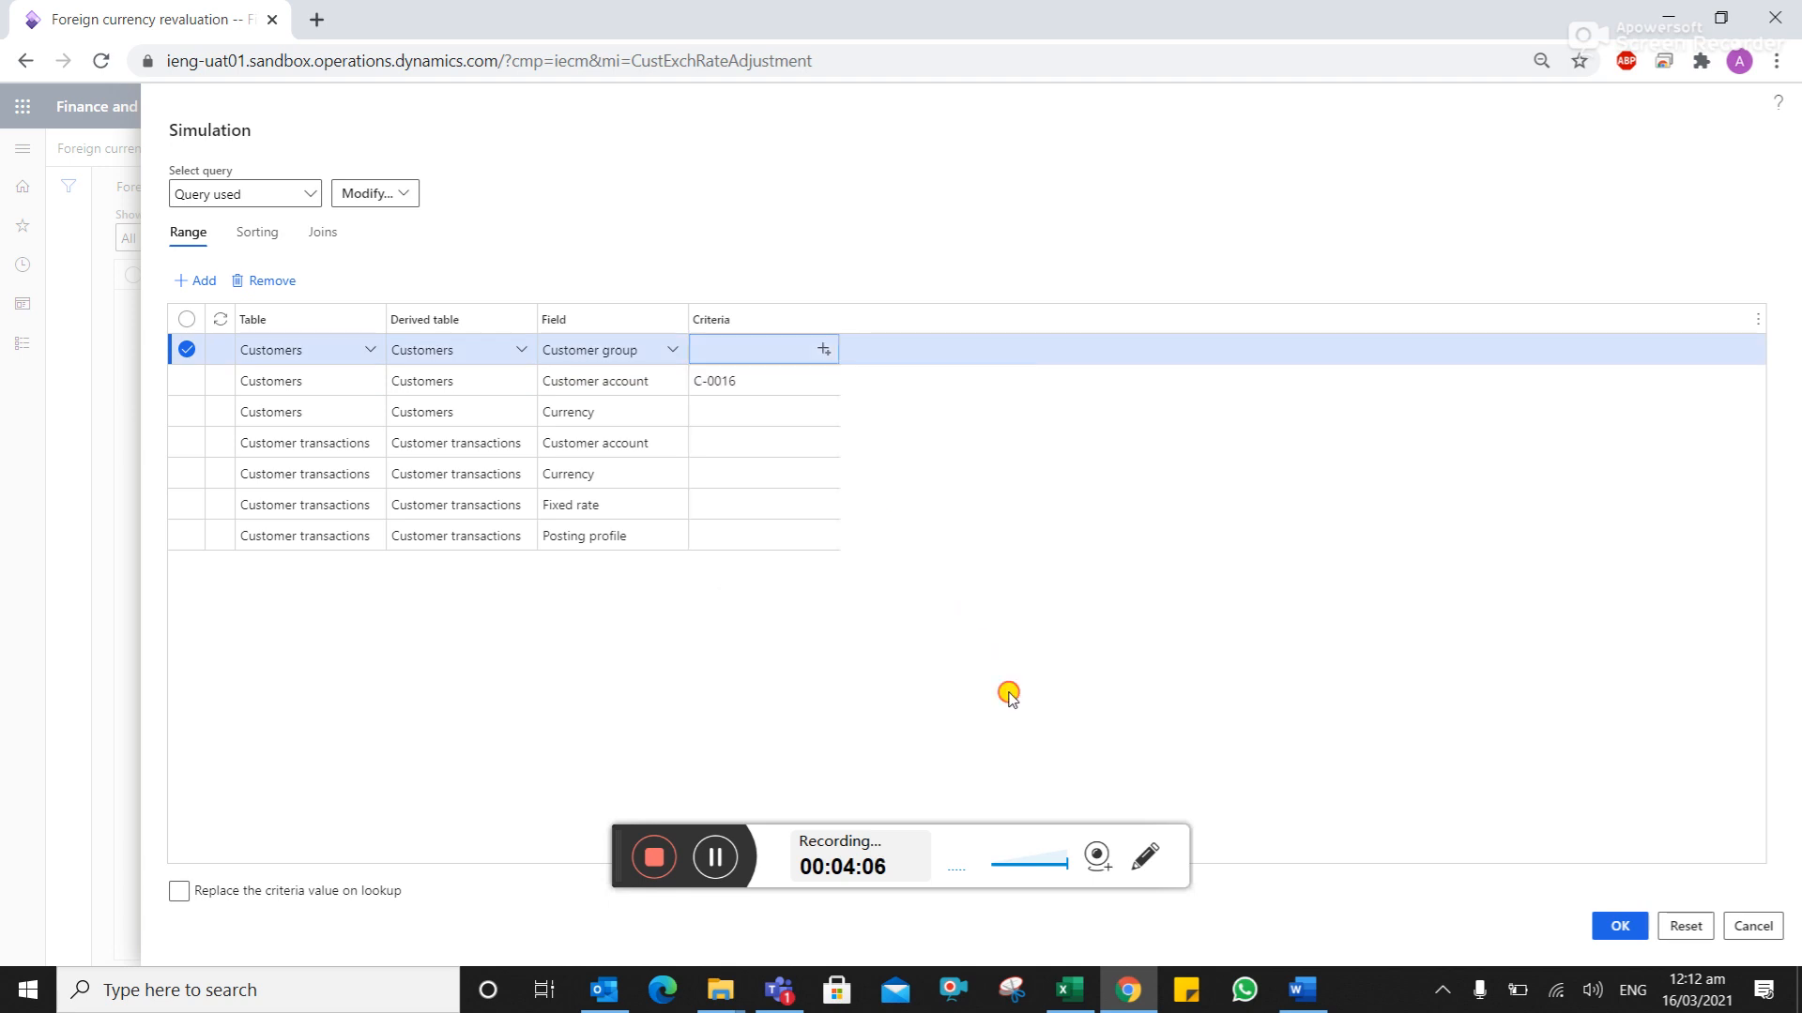
Apply the record filter and run the foreign currency revaluation, accepting a rate date that differs from the considered date
click(1620, 927)
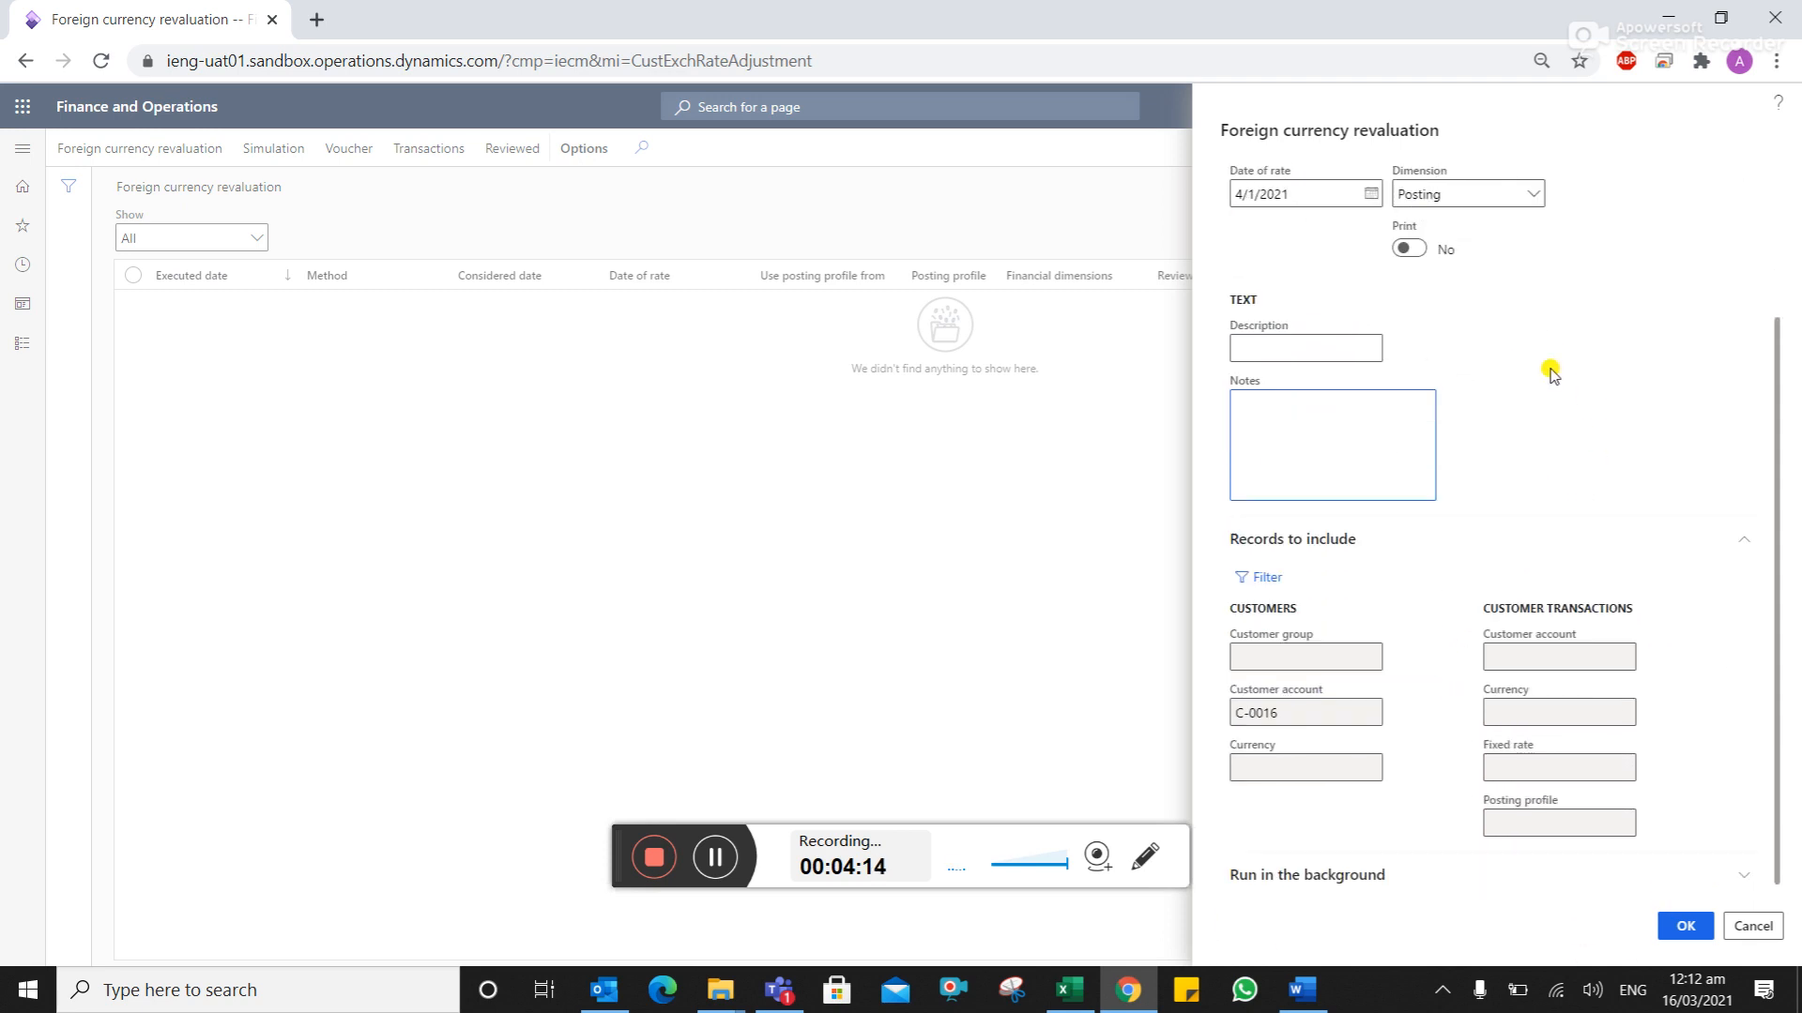
click(1680, 927)
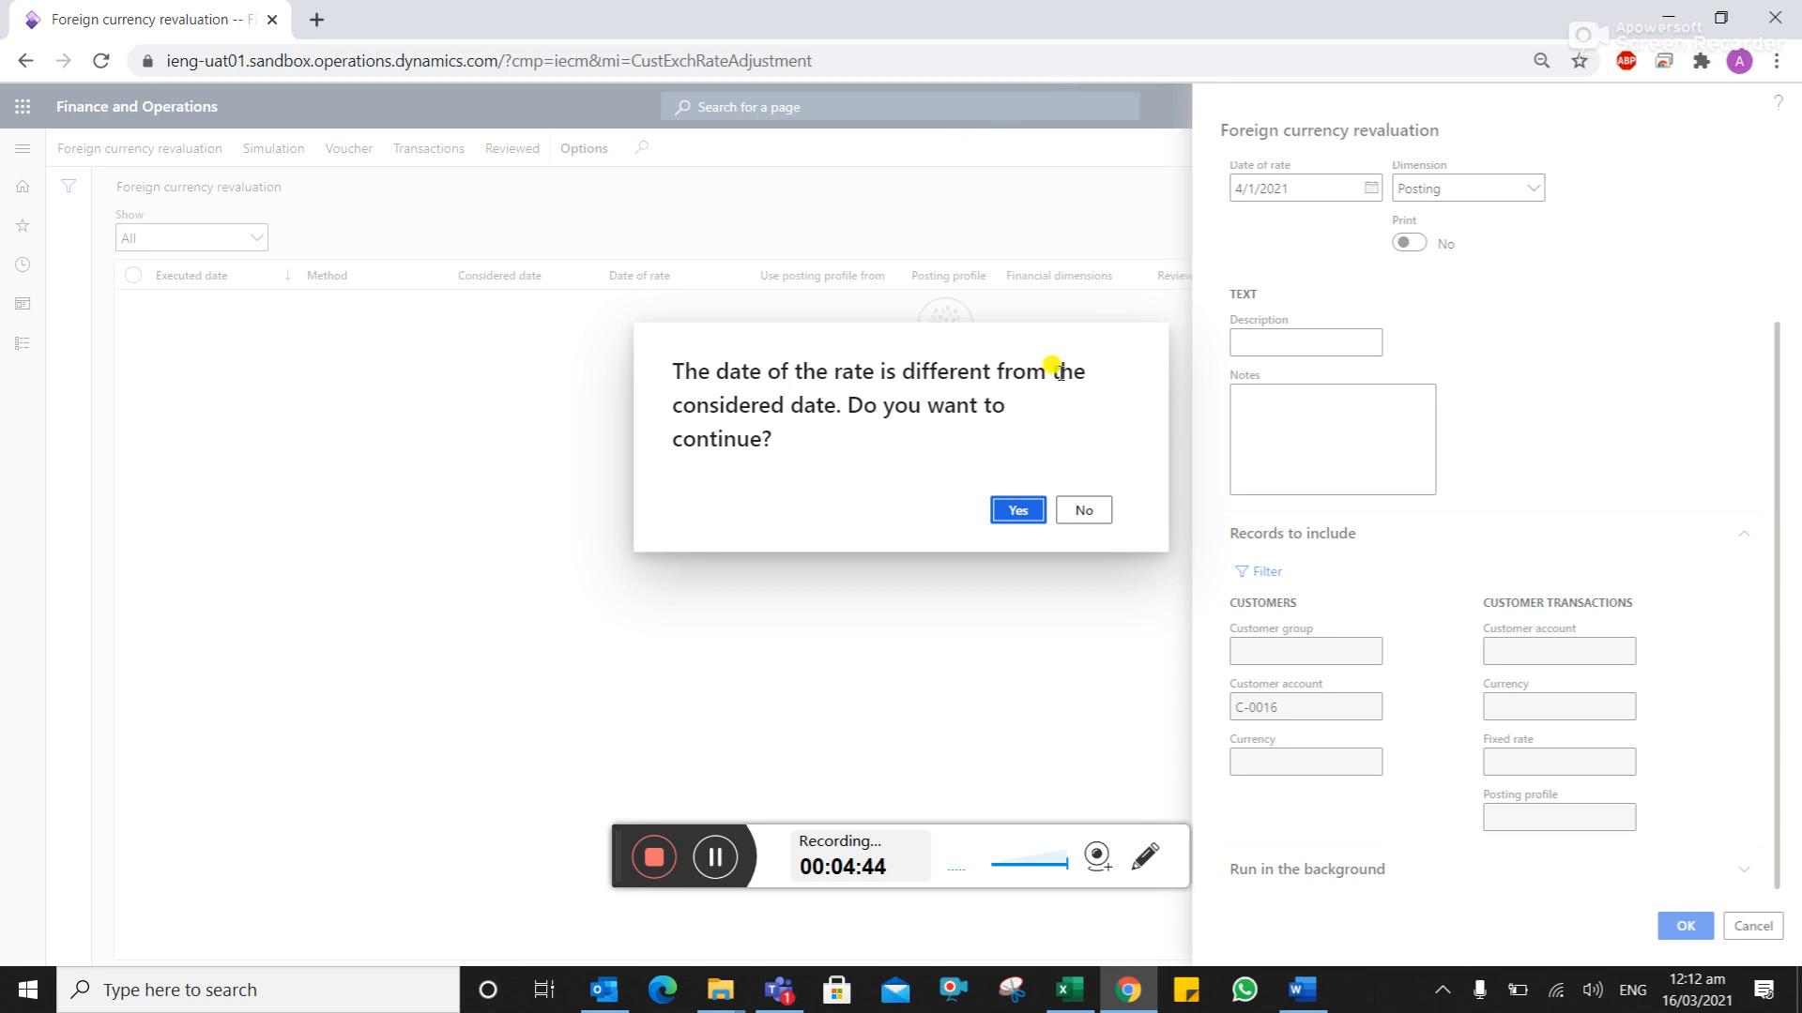
click(1029, 512)
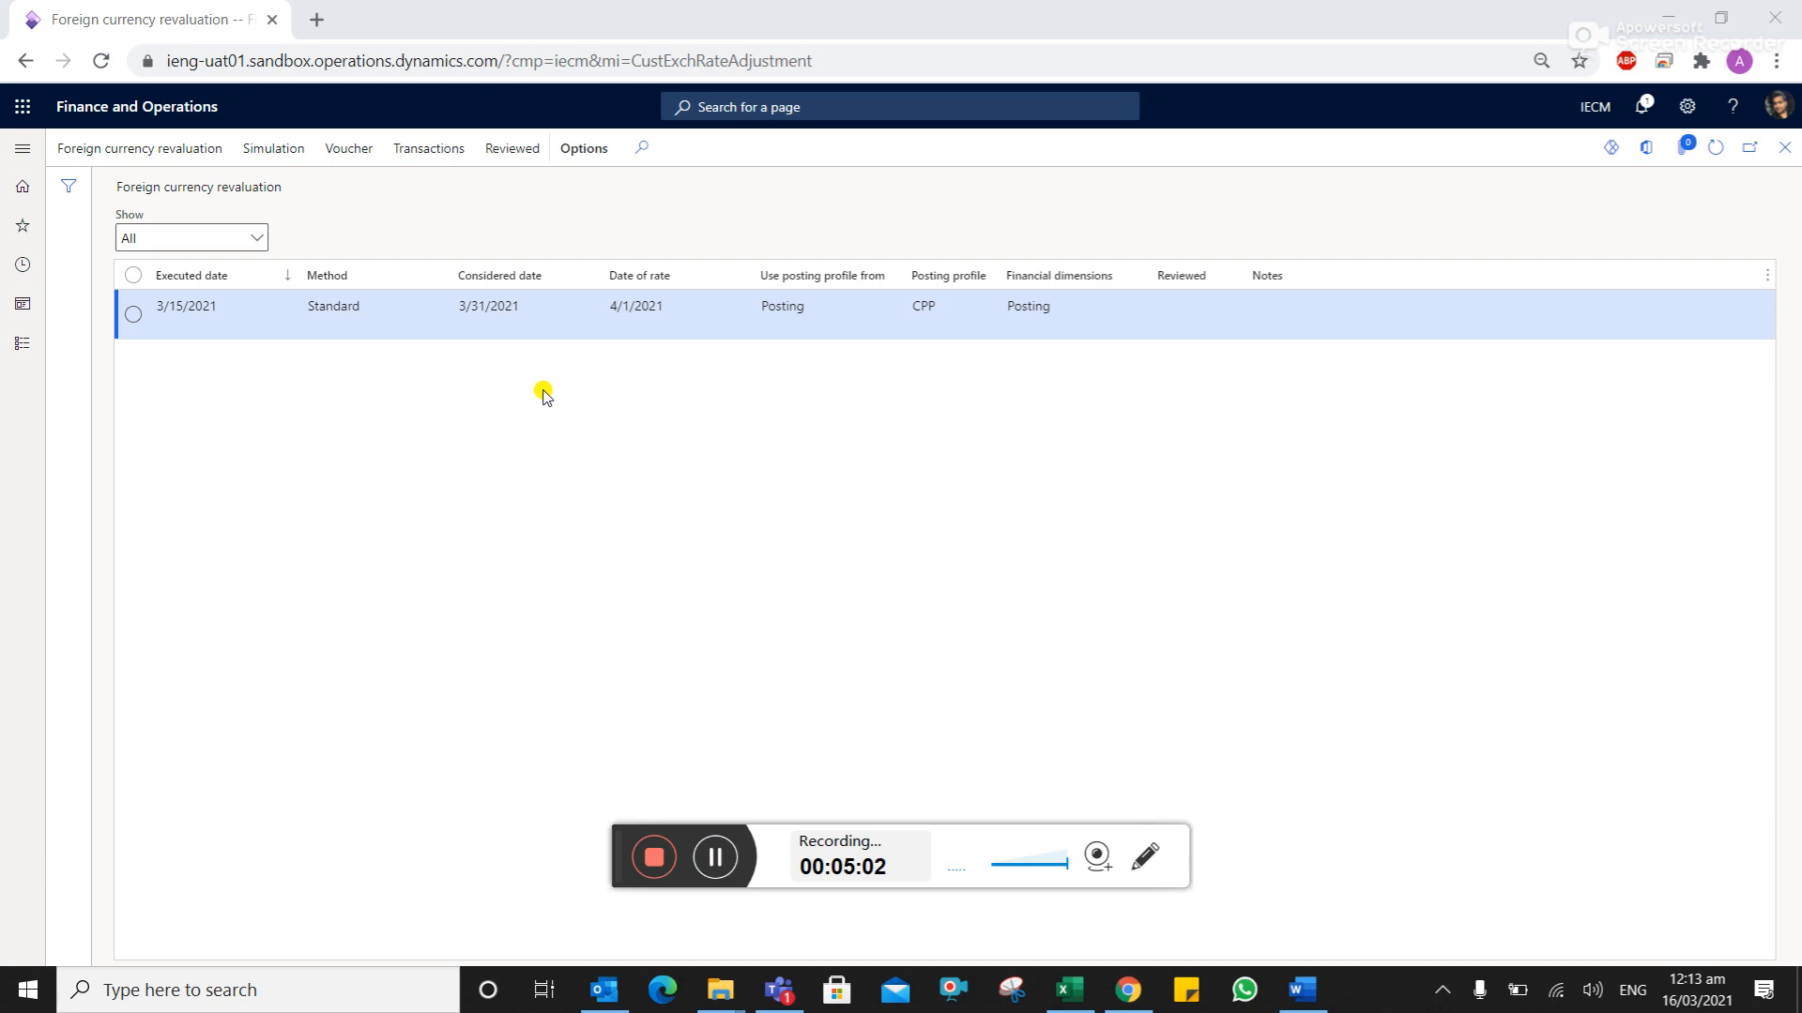
Open the revalued customer's transactions from the Accounts receivable customer list and examine the foreign currency revaluation entry dated 3/31/2021
click(19, 148)
click(18, 148)
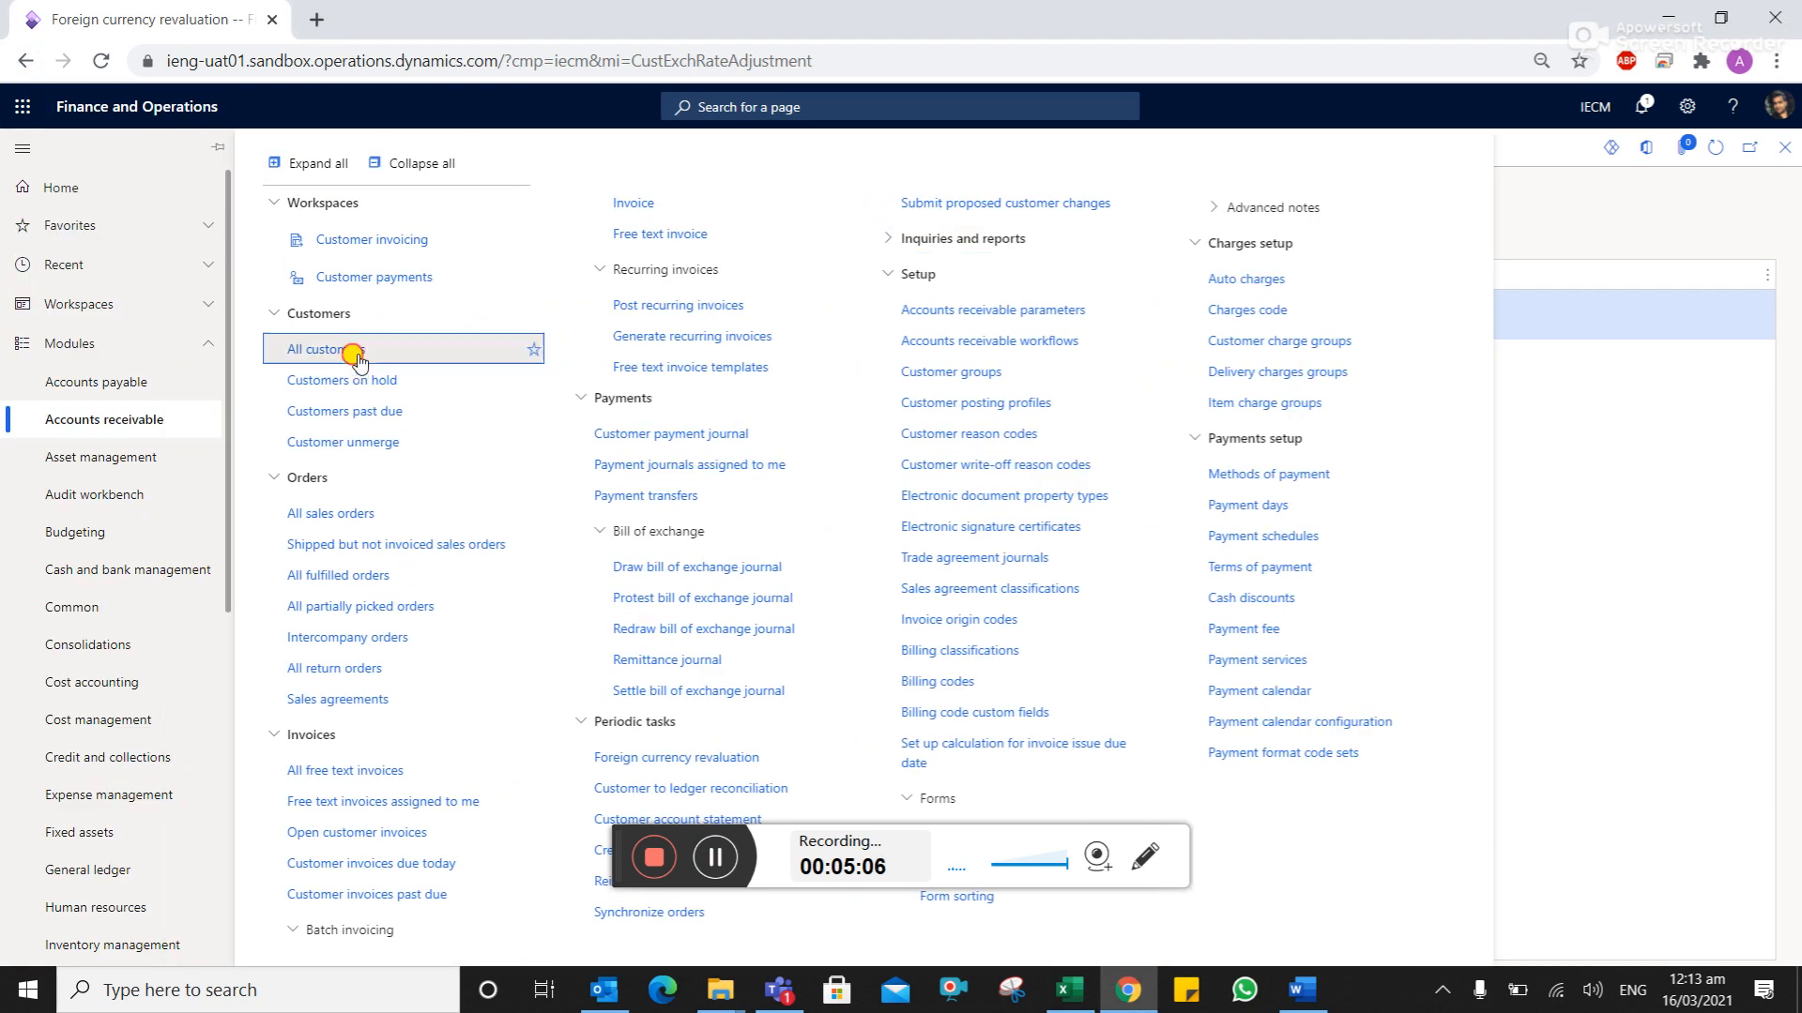
click(356, 352)
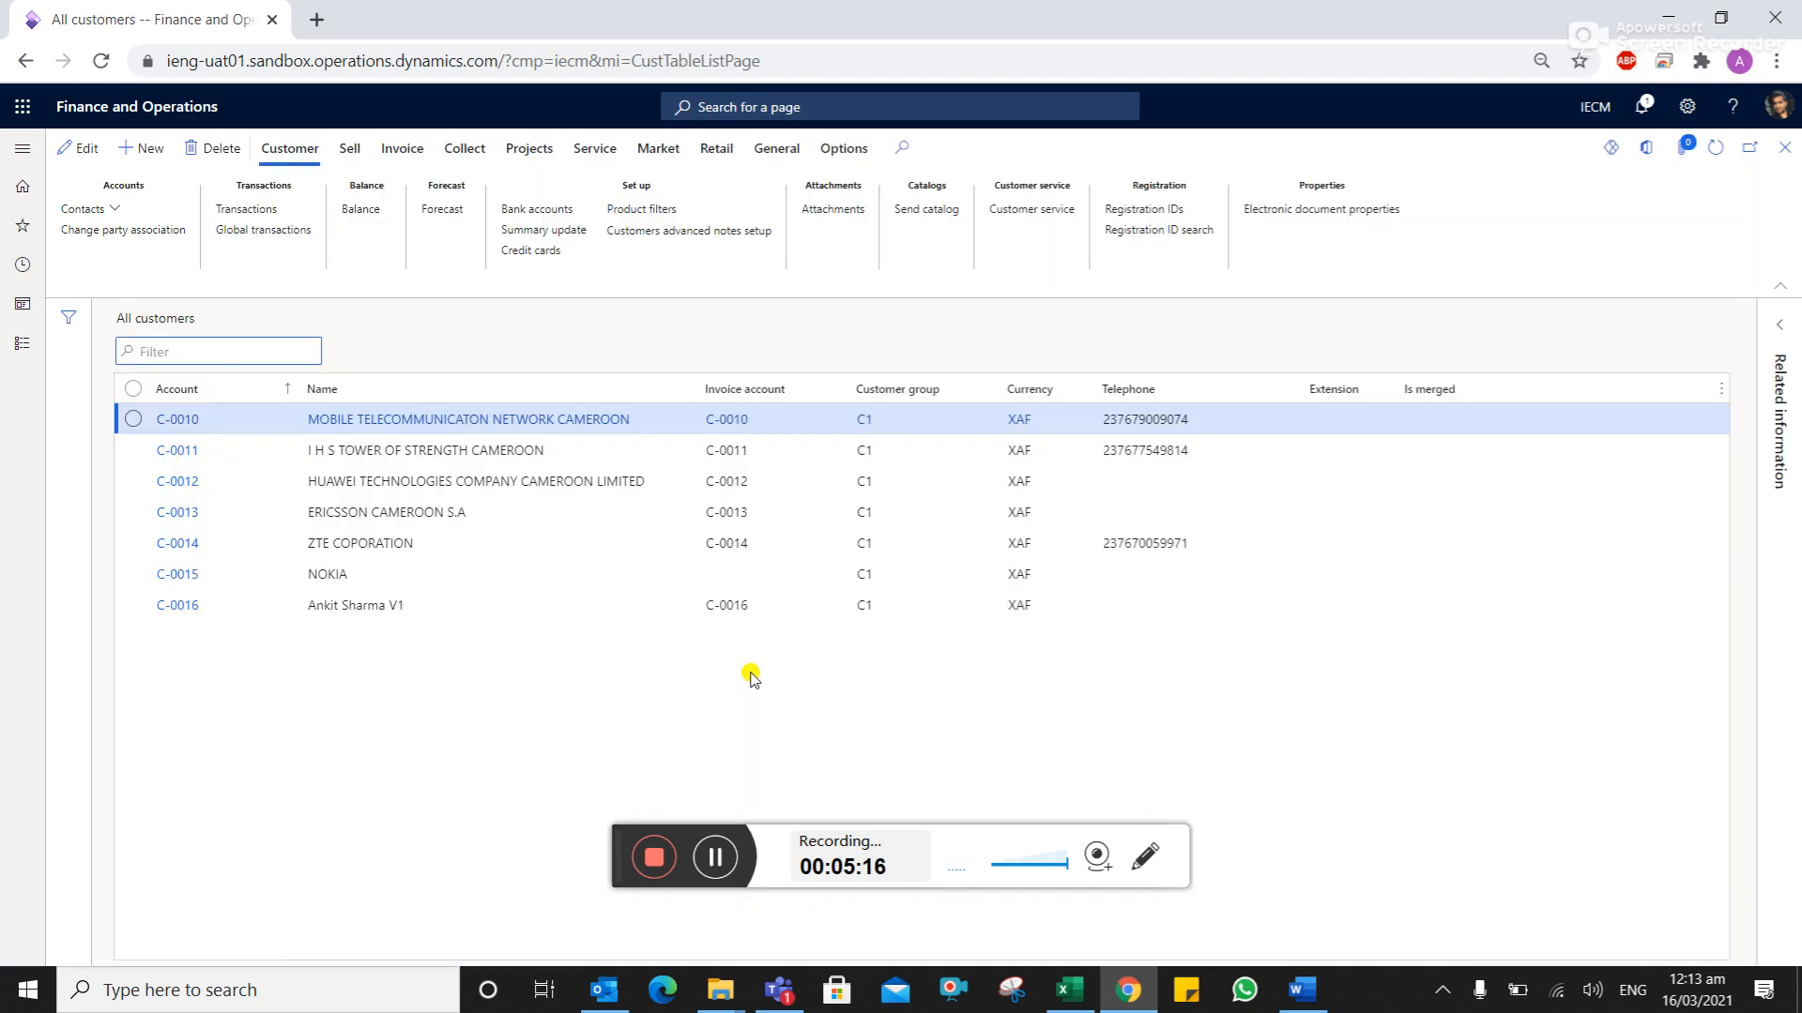
click(433, 605)
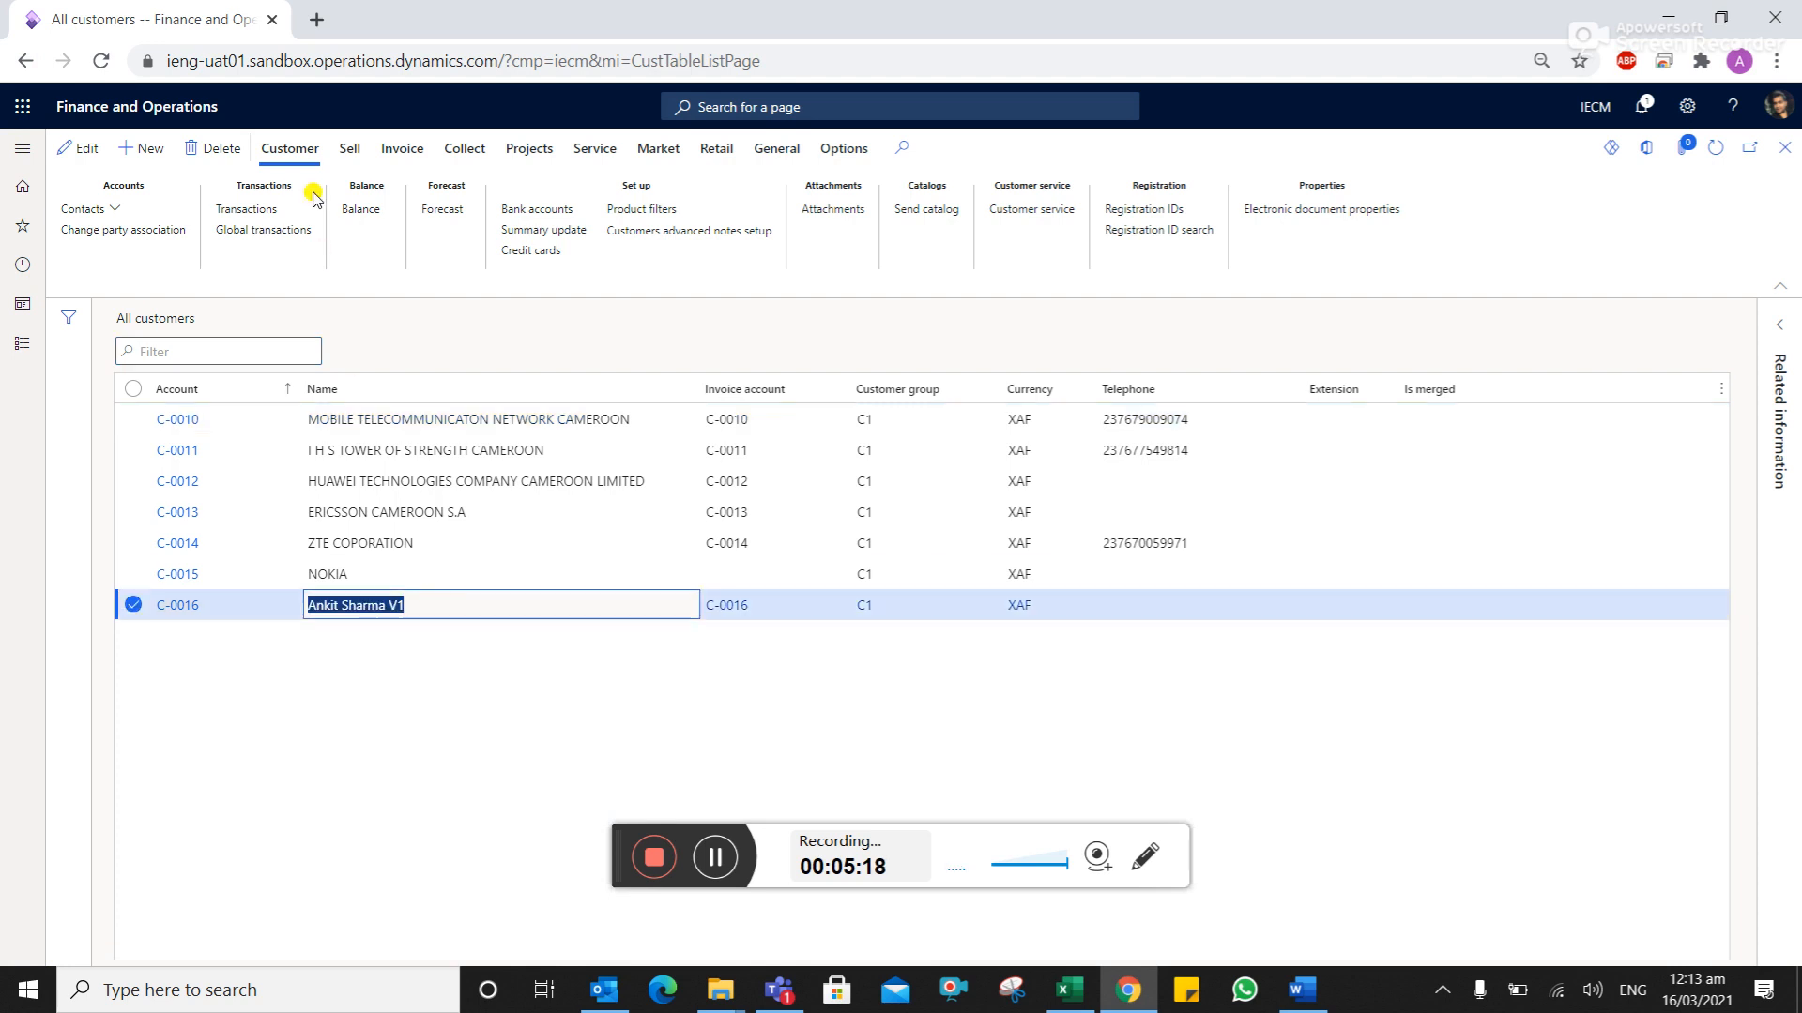
click(241, 212)
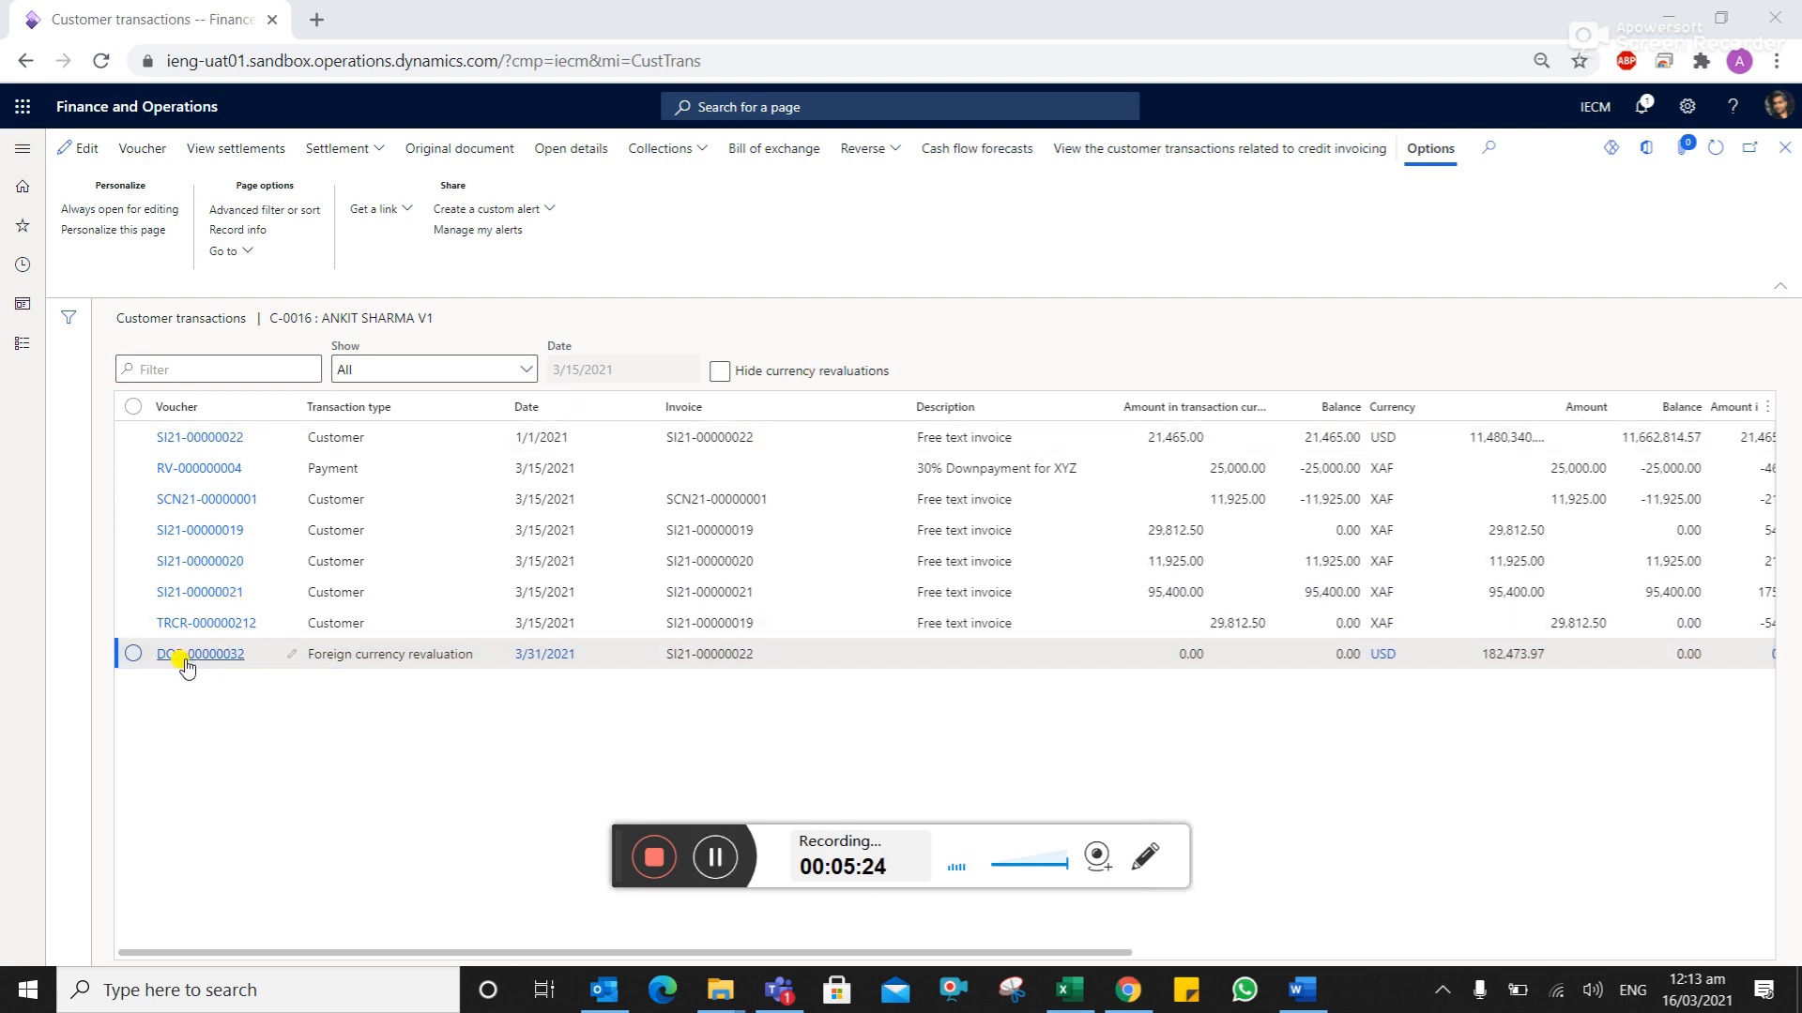
click(589, 666)
click(694, 662)
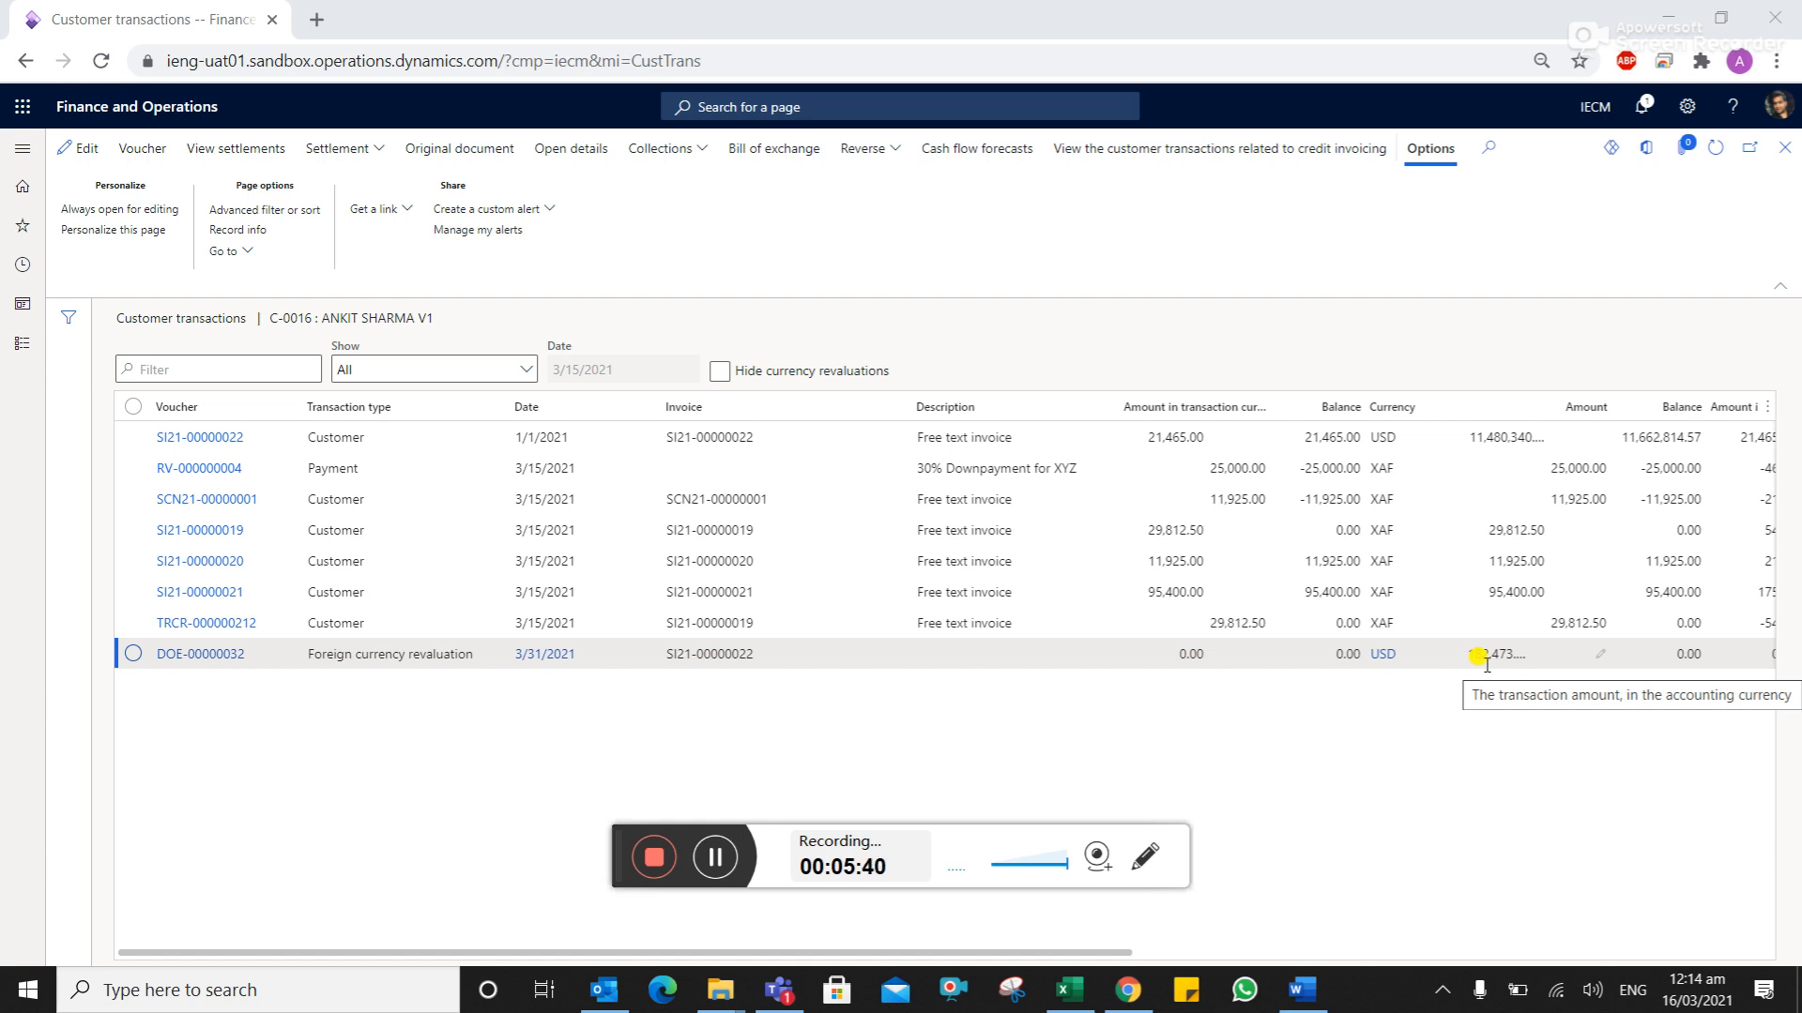
Show only Open customer transactions and compare the USD free text invoice's currency balance, accounting currency amount and revalued balance
click(525, 369)
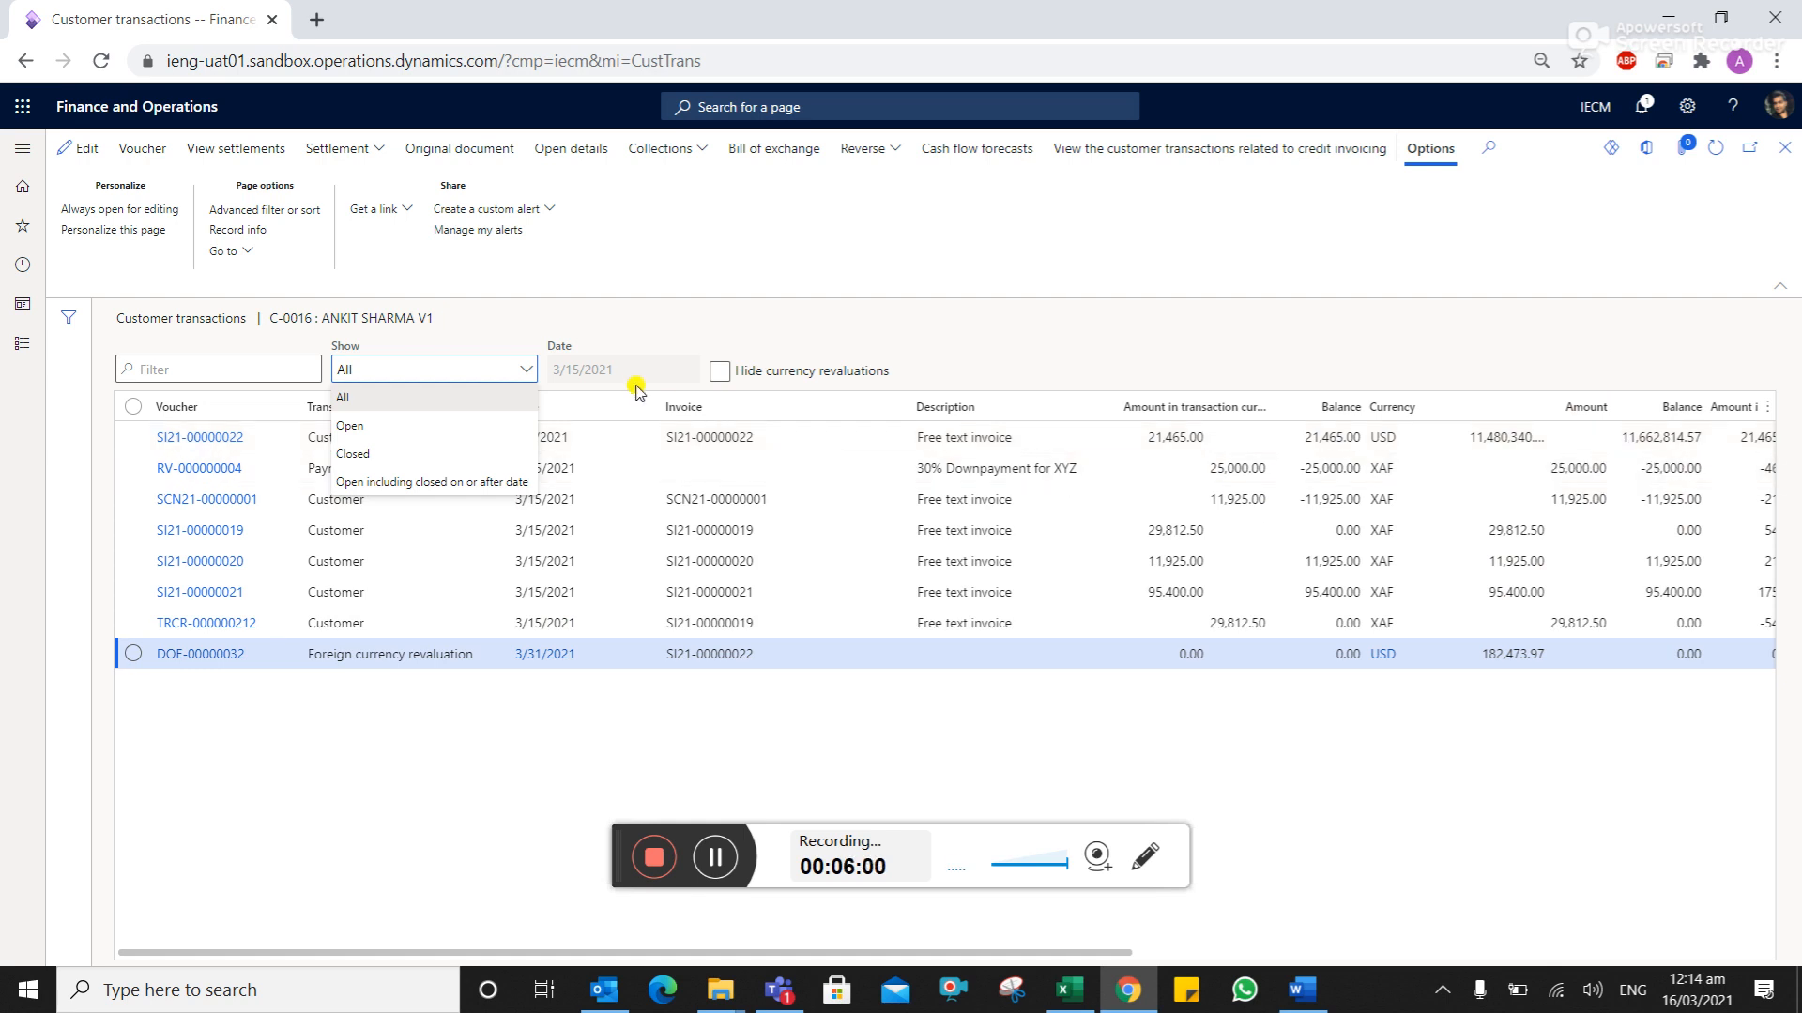
click(413, 428)
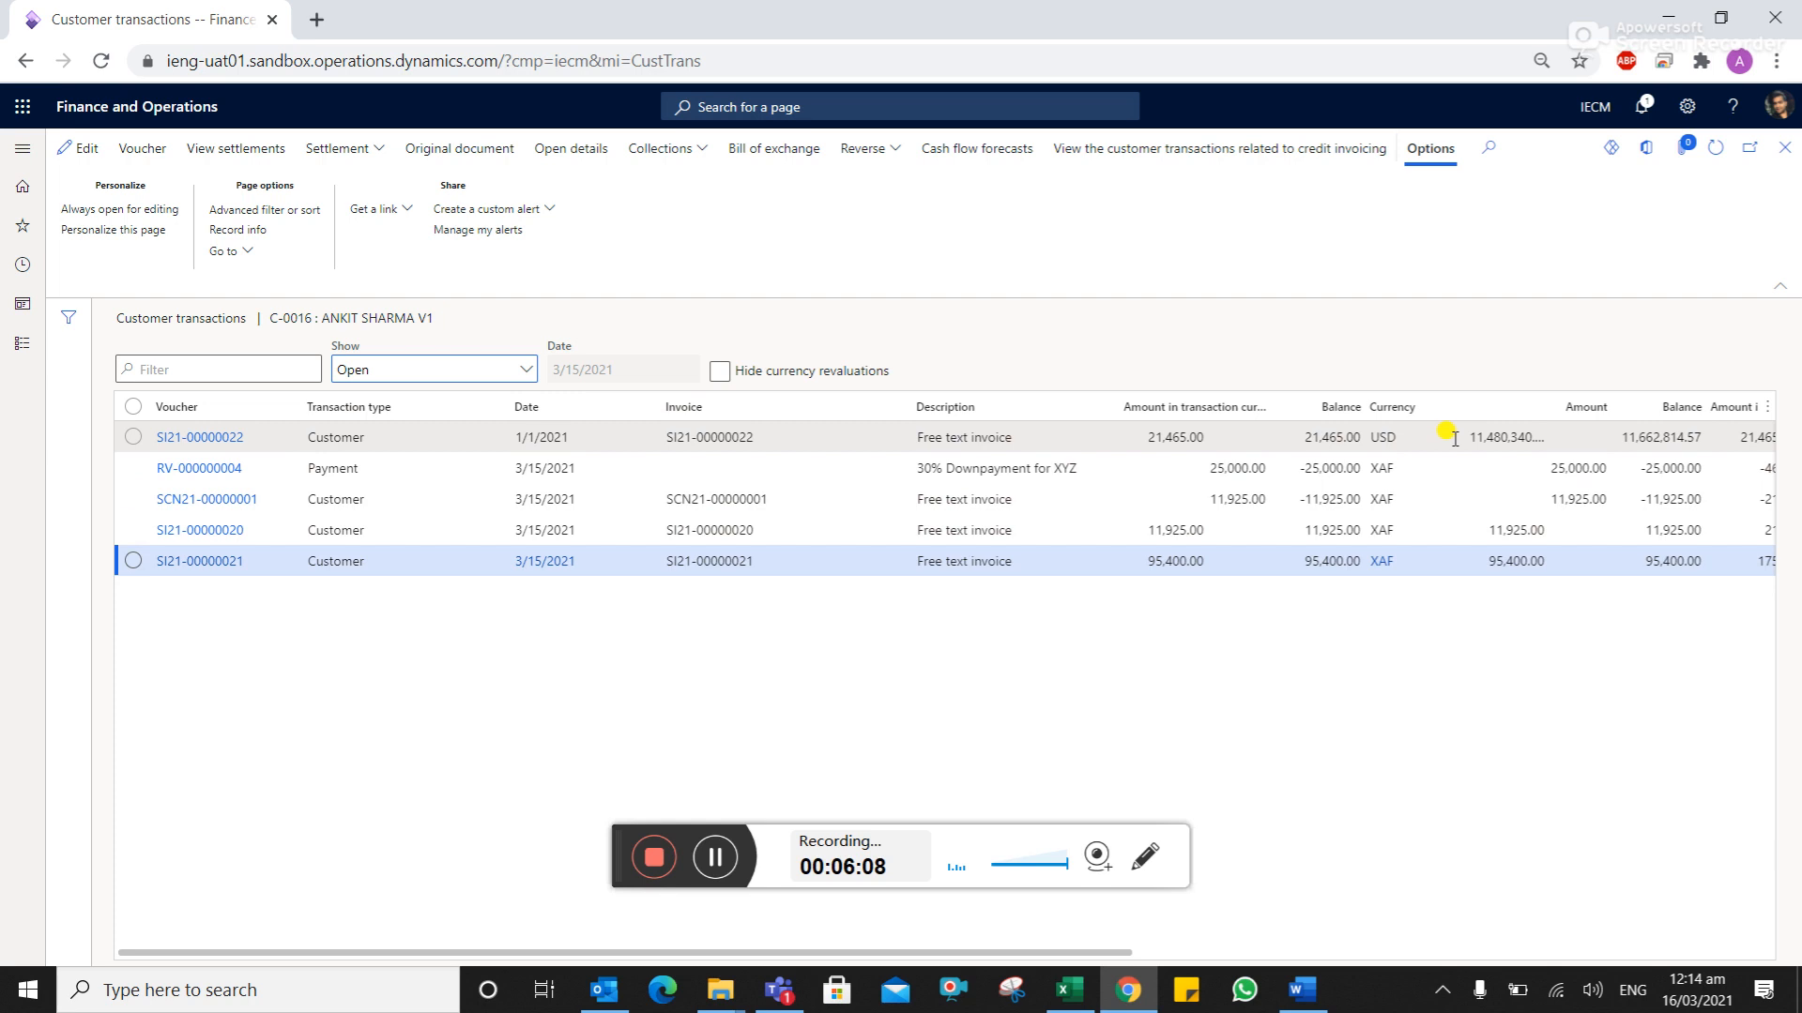
drag(1307, 438, 1369, 441)
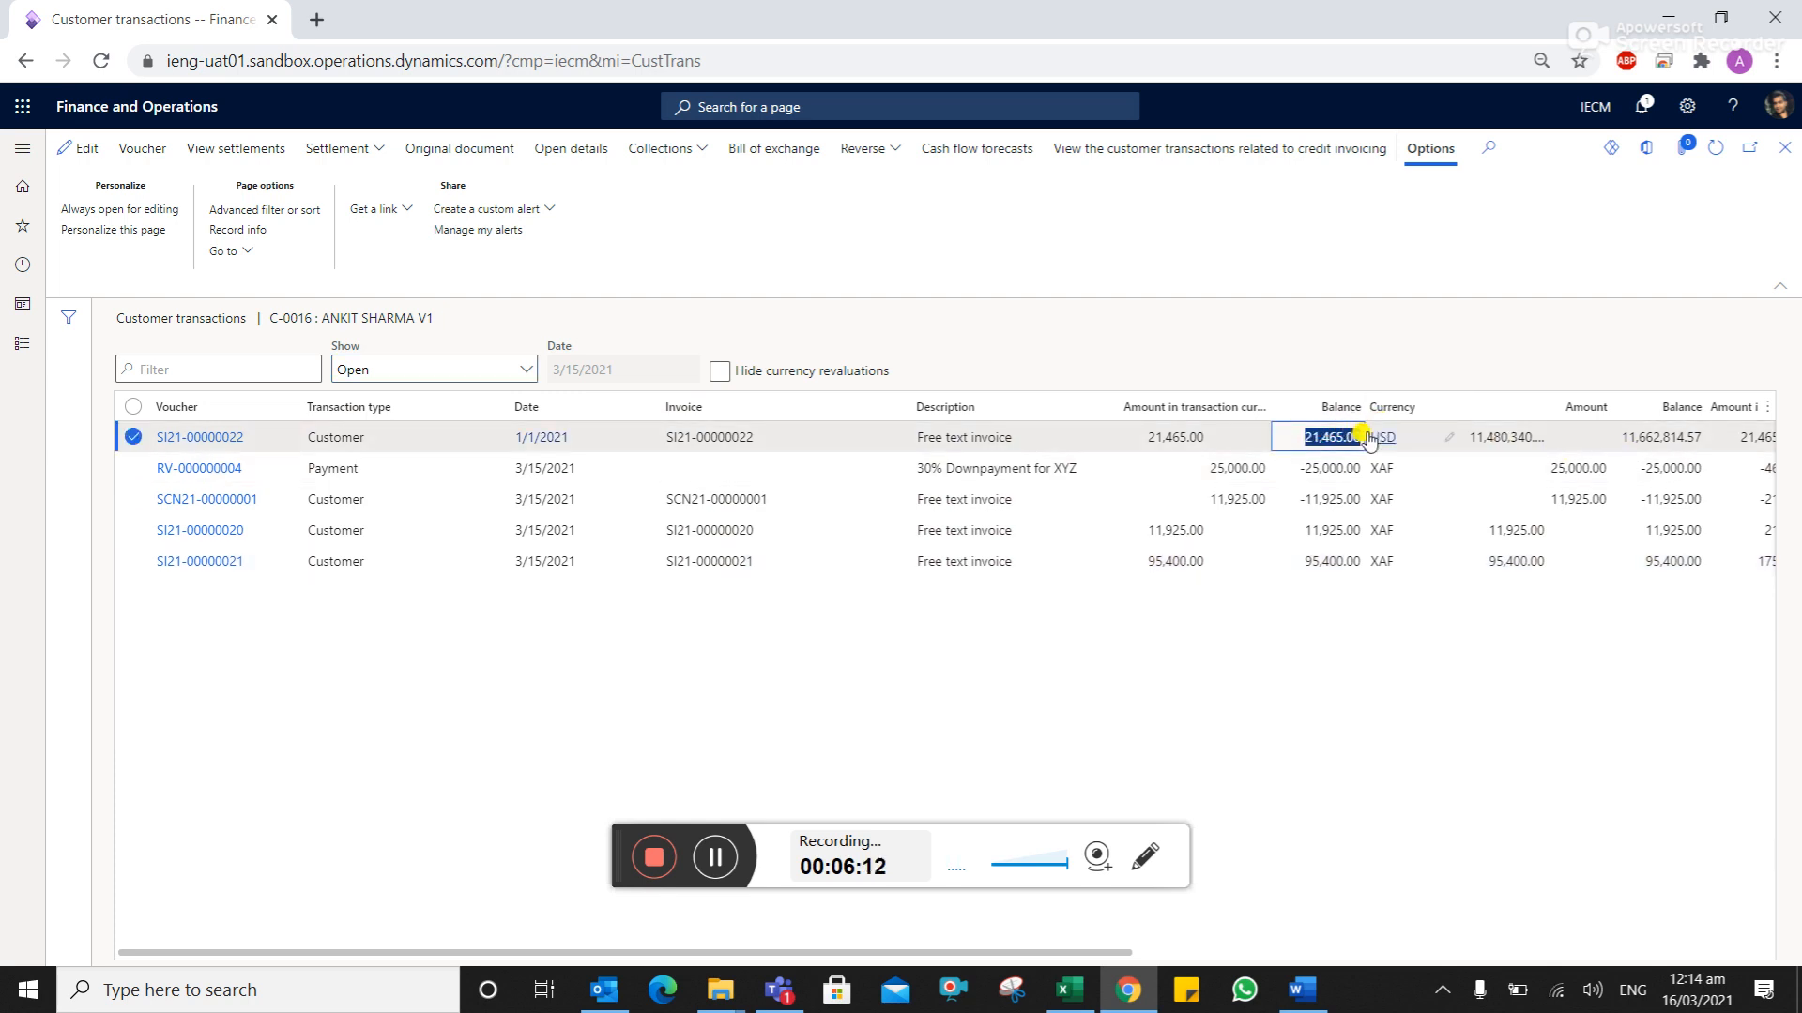
click(1469, 434)
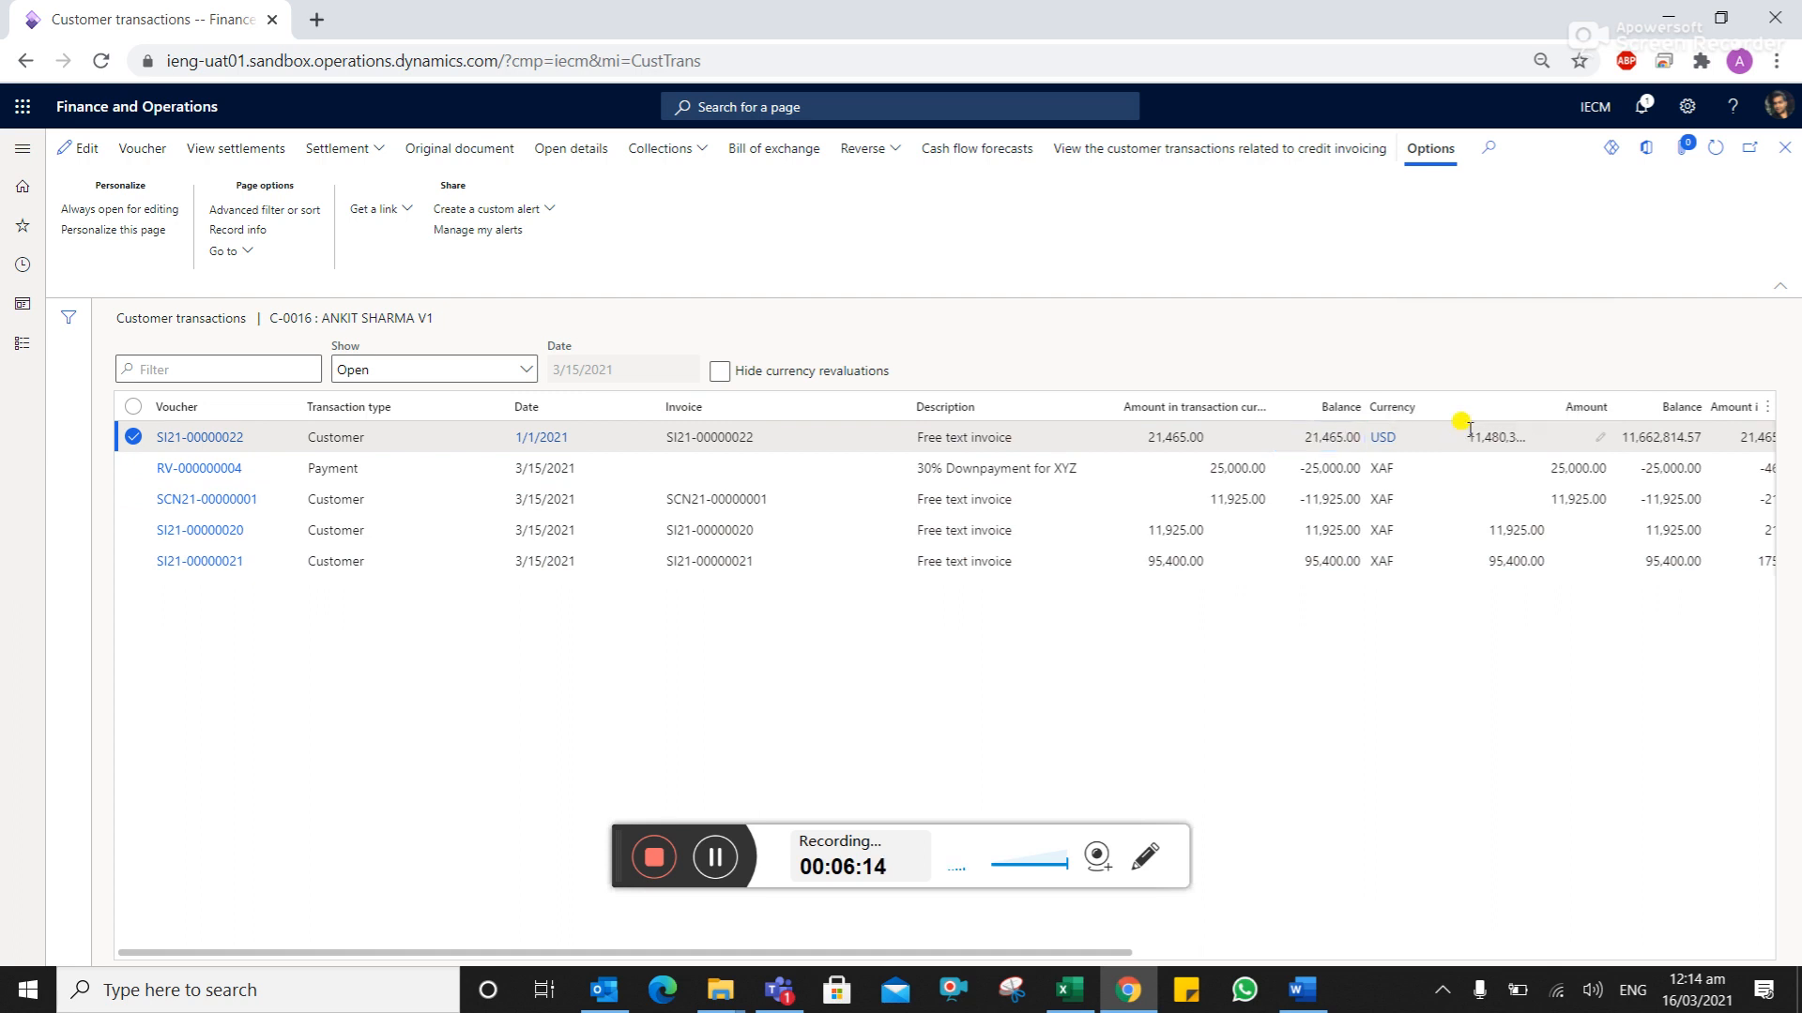
drag(1525, 432, 1440, 437)
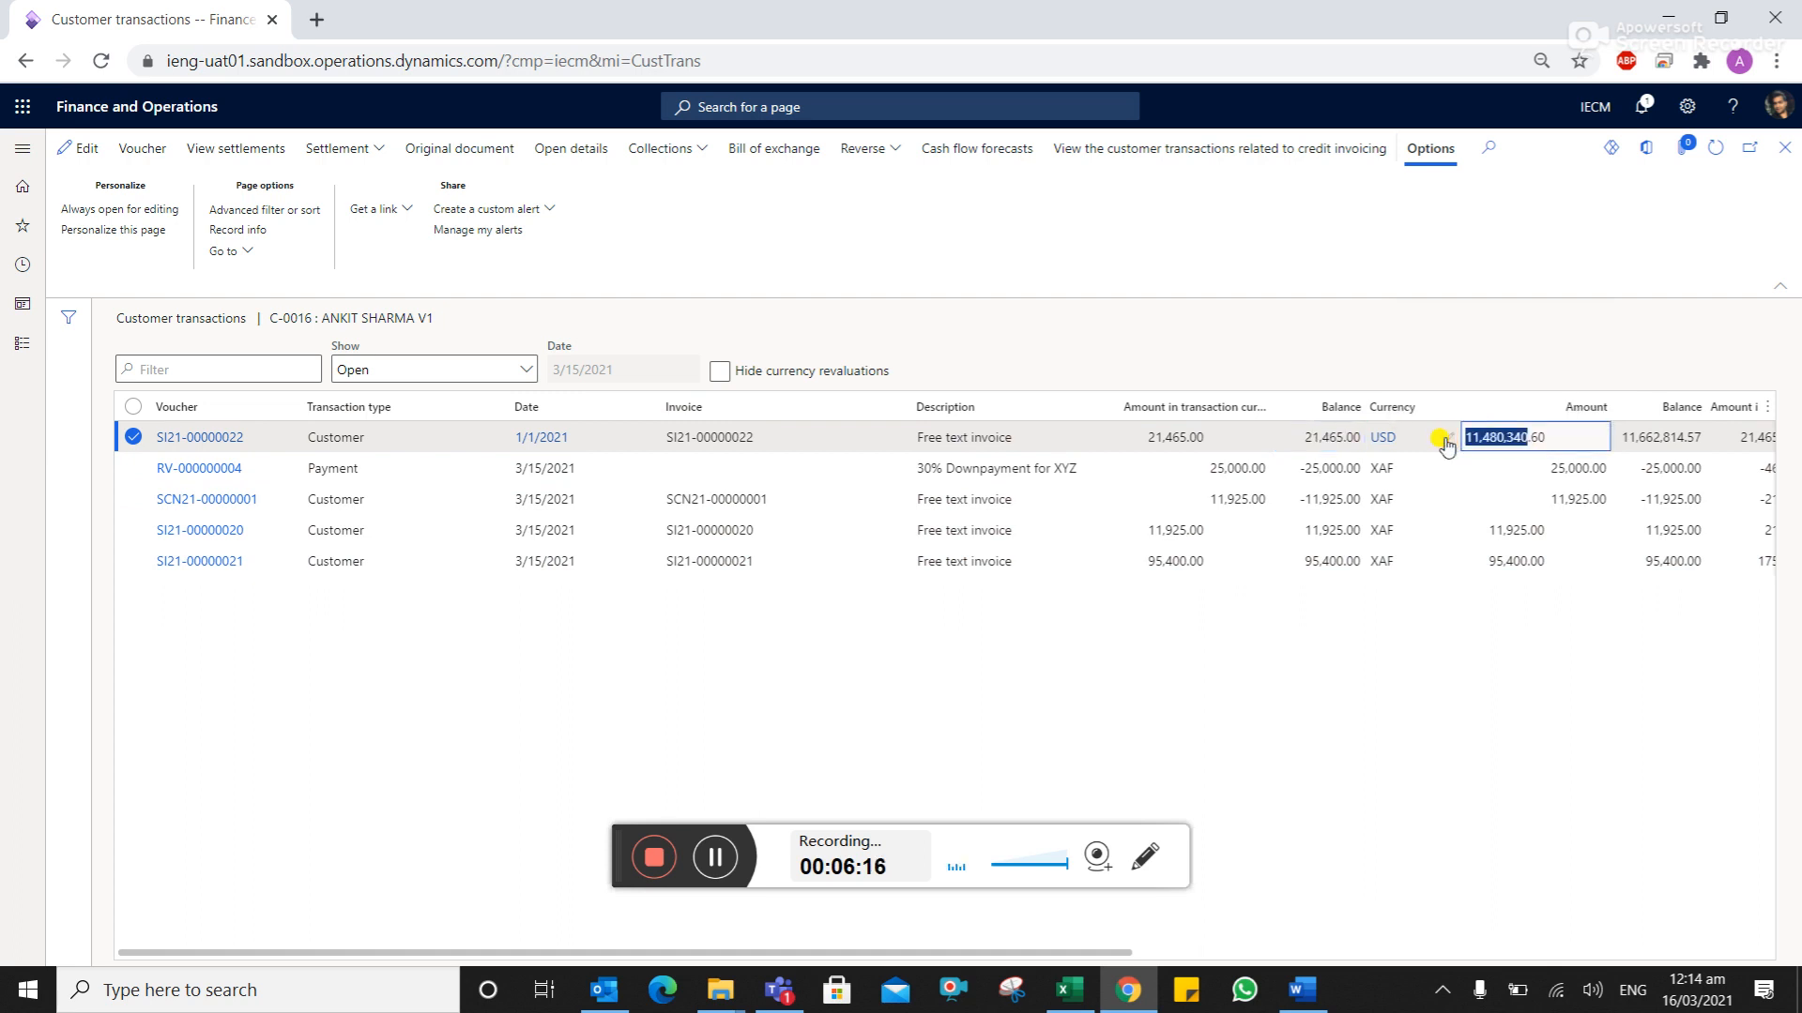
click(1699, 433)
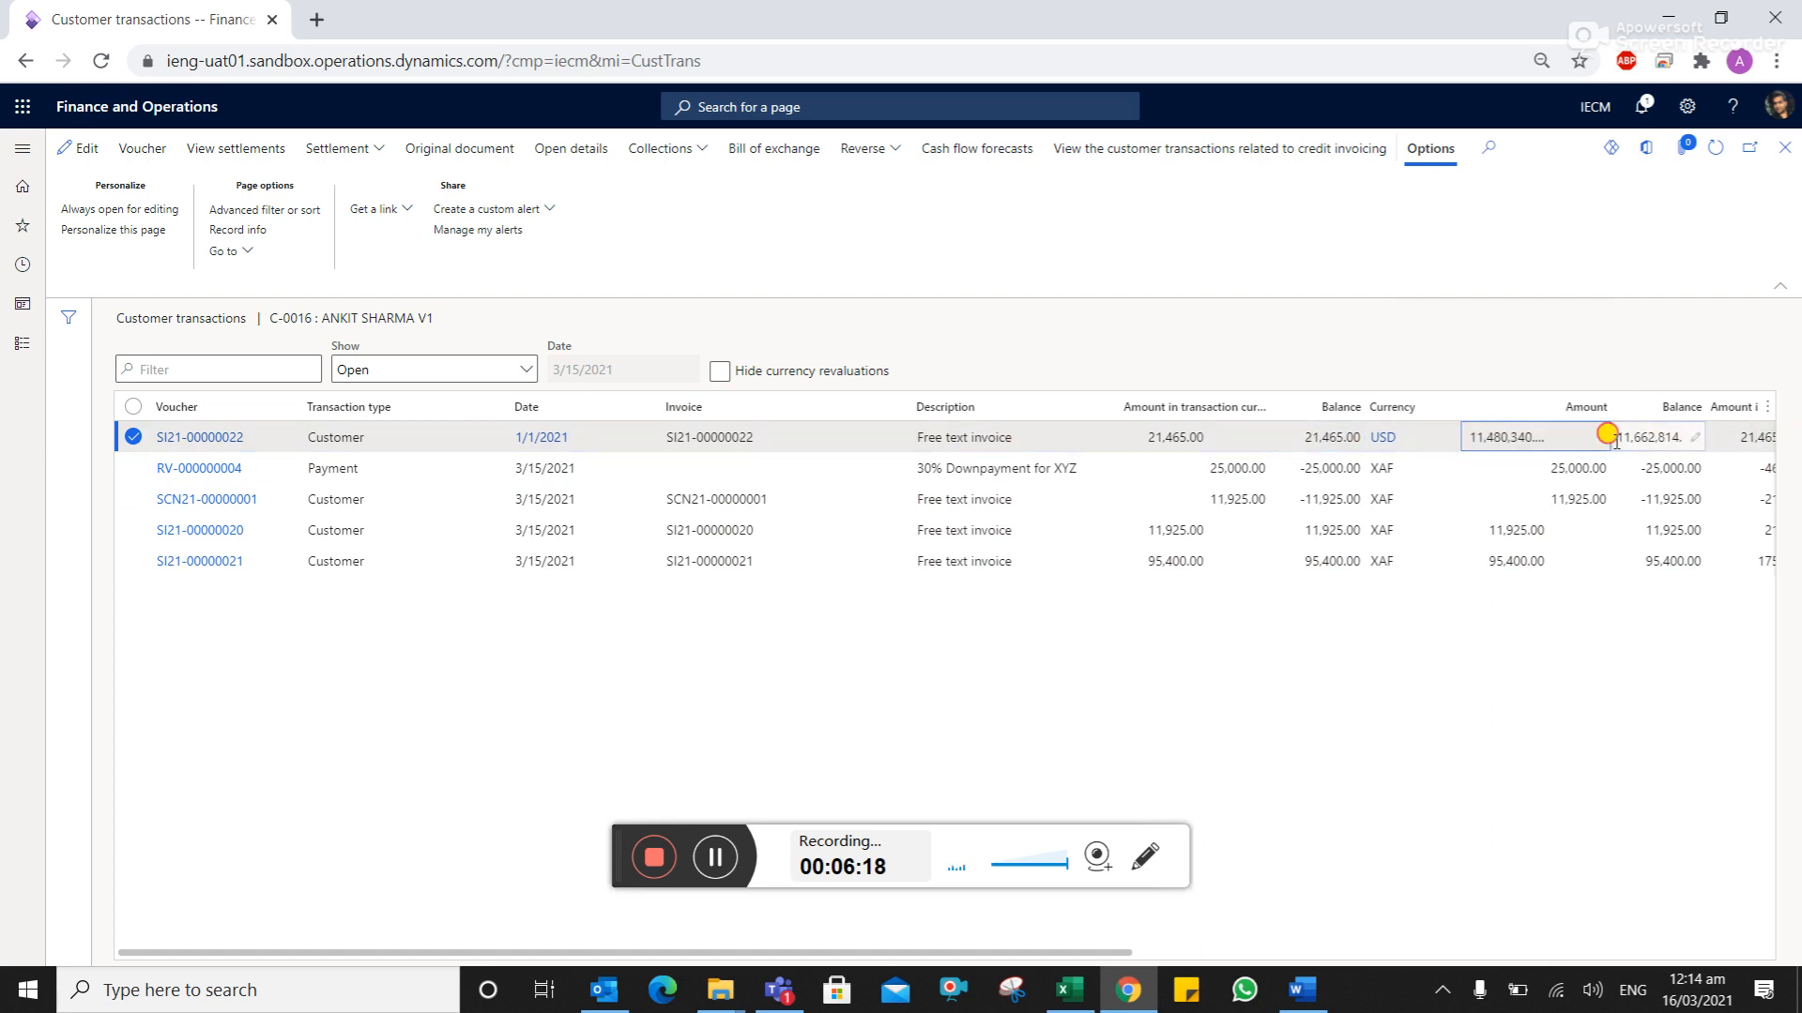